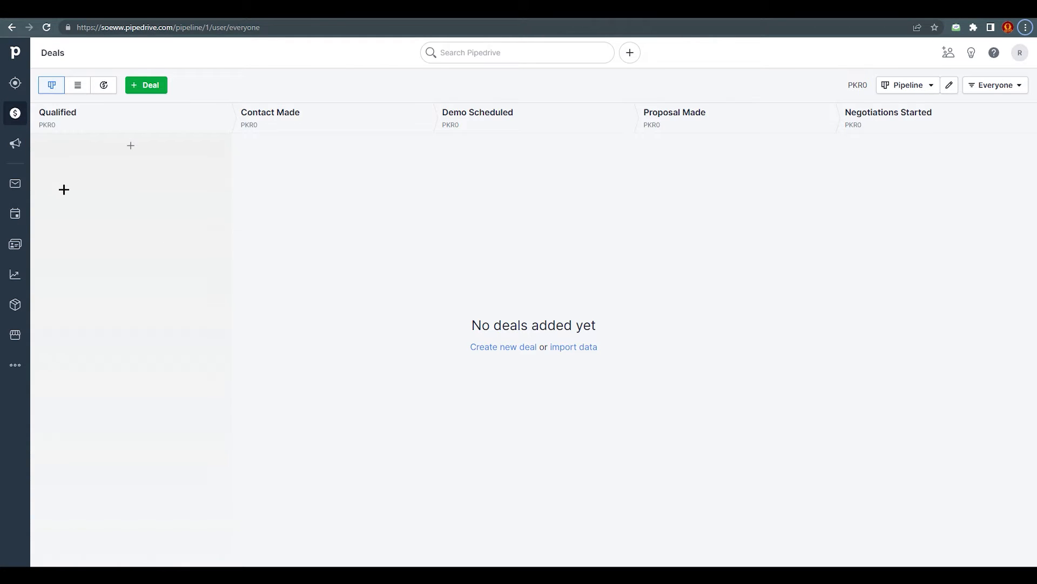
Look over the Leads Inbox, Deals pipeline, Campaigns and Mail sections one after another
left_click(15, 83)
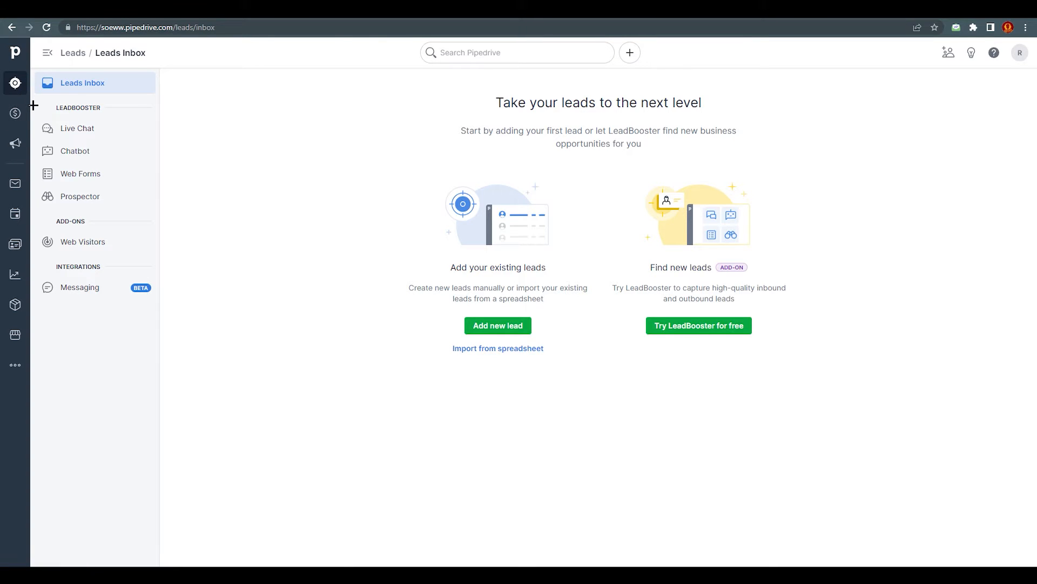
left_click(16, 113)
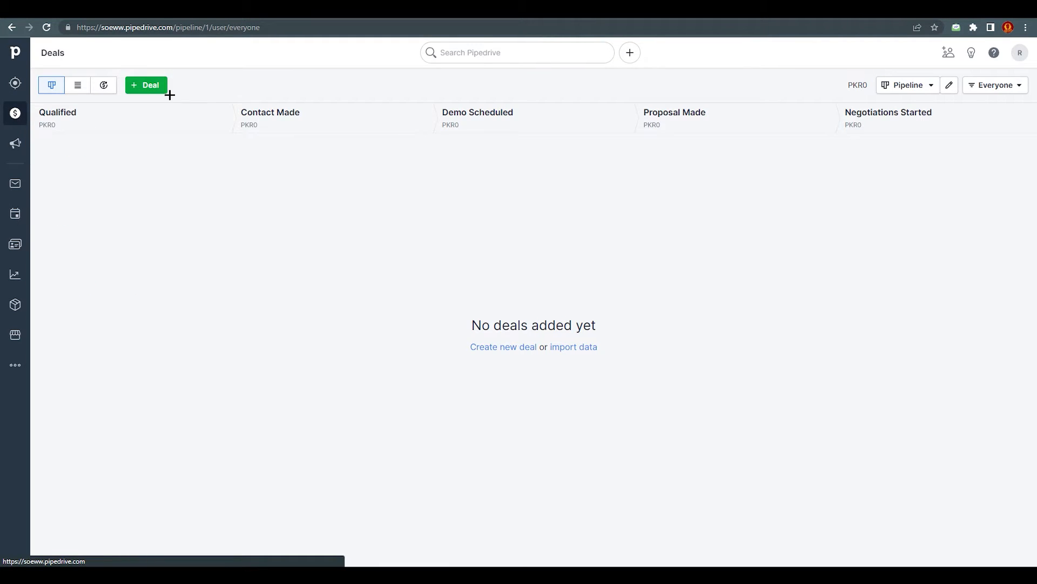
left_click(14, 145)
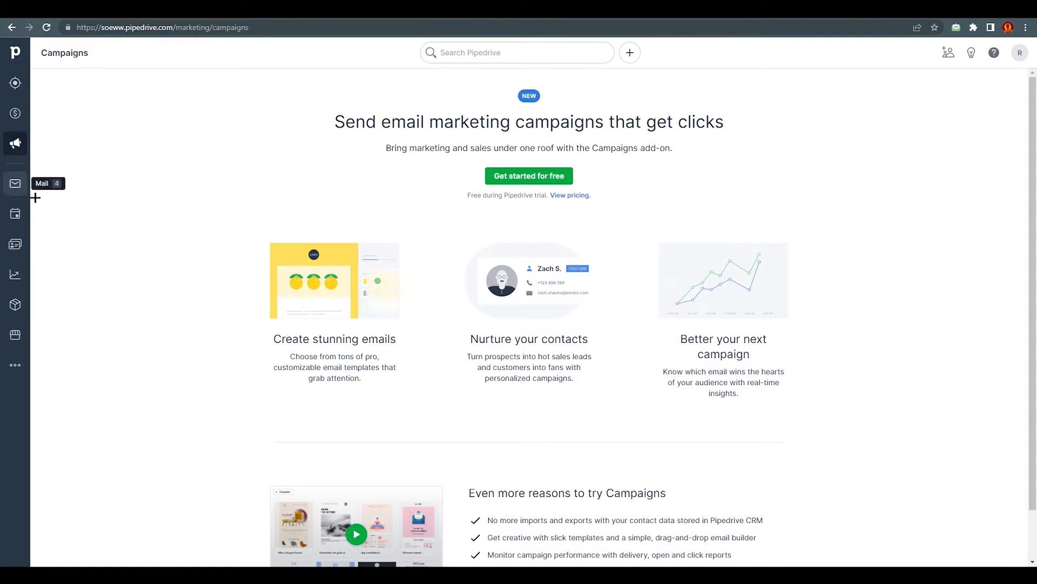
scroll(165, 266, "down", 1)
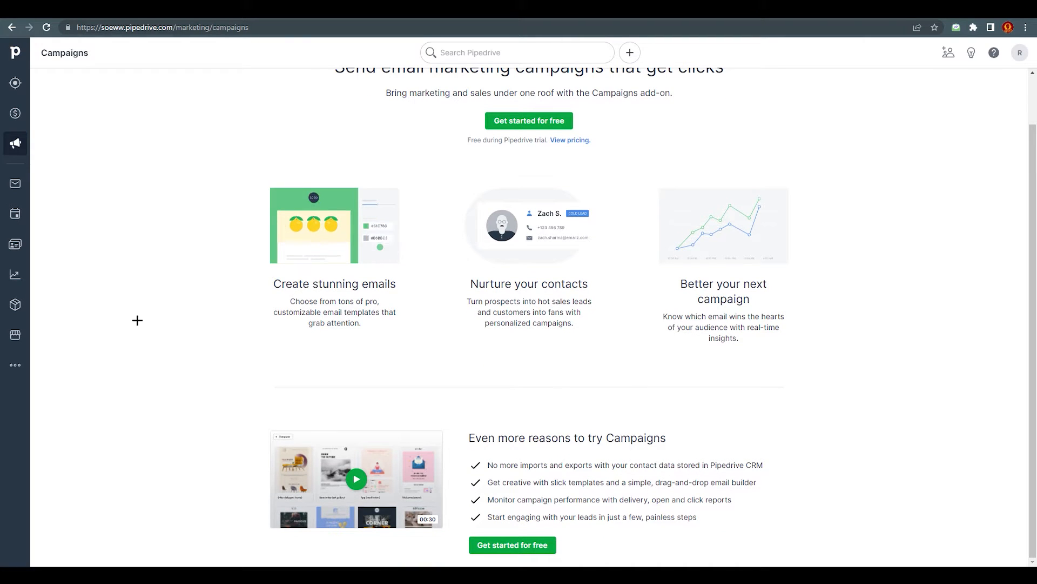
left_click(14, 183)
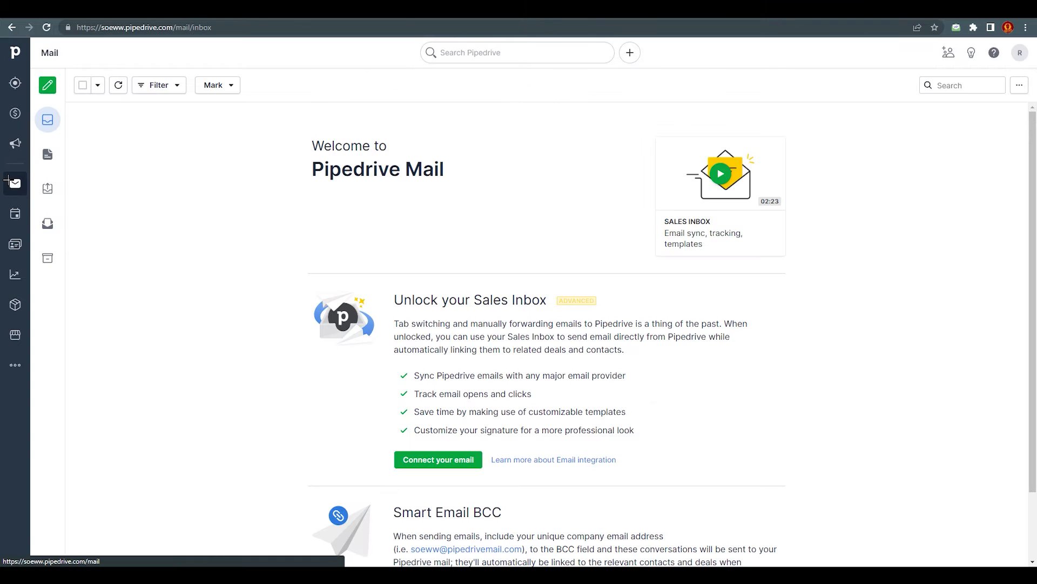
Look over the Activities, Contacts, Insights dashboard and Products sections one after another
left_click(15, 214)
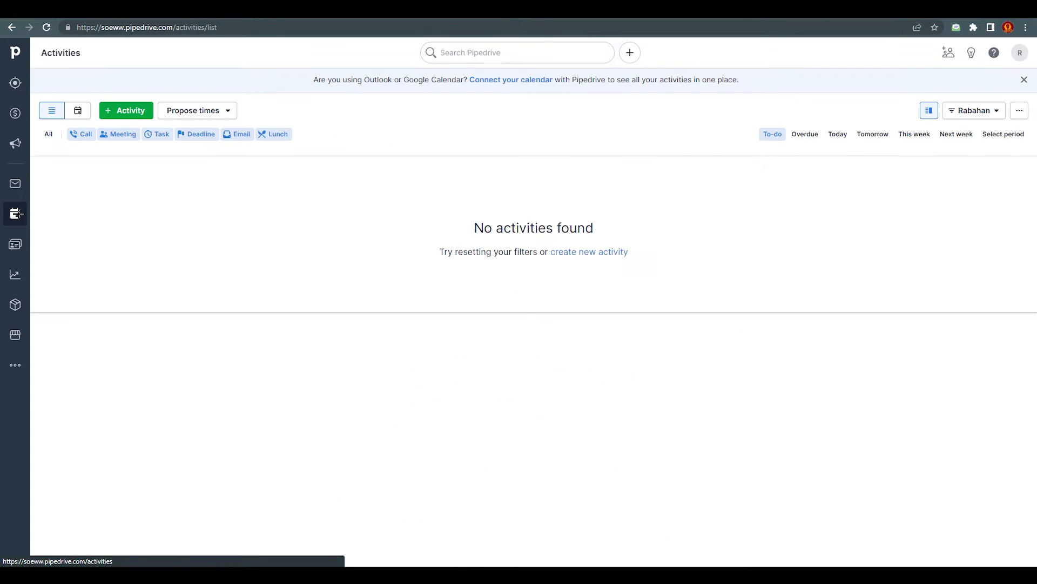
left_click(13, 244)
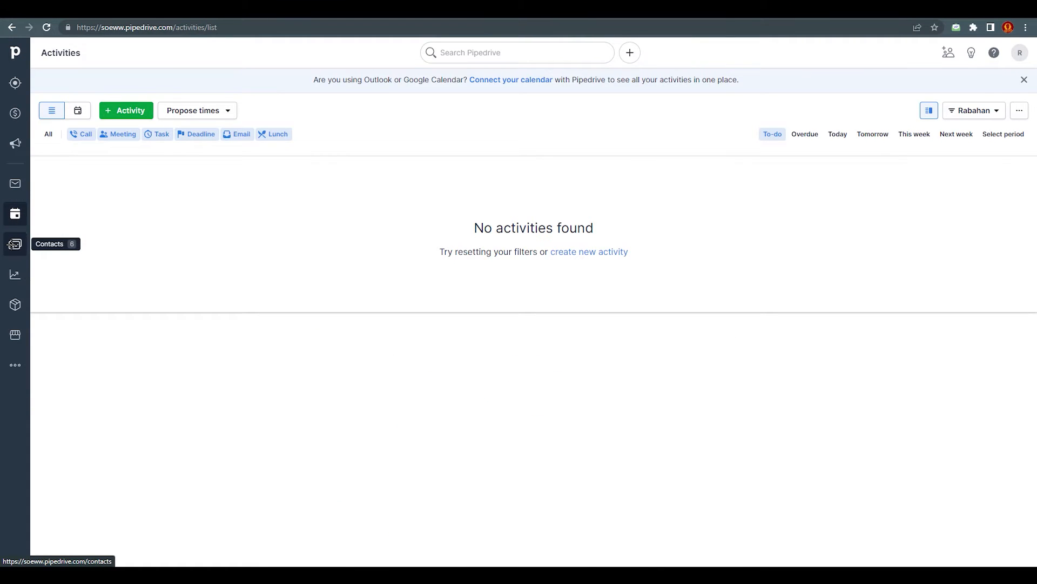
left_click(16, 274)
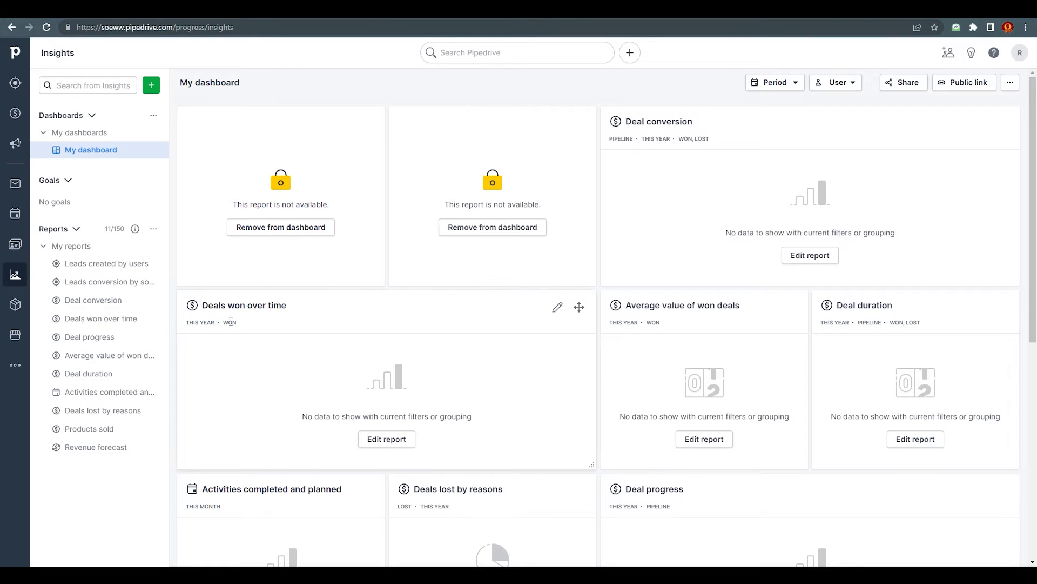
scroll(378, 454, "down", 2)
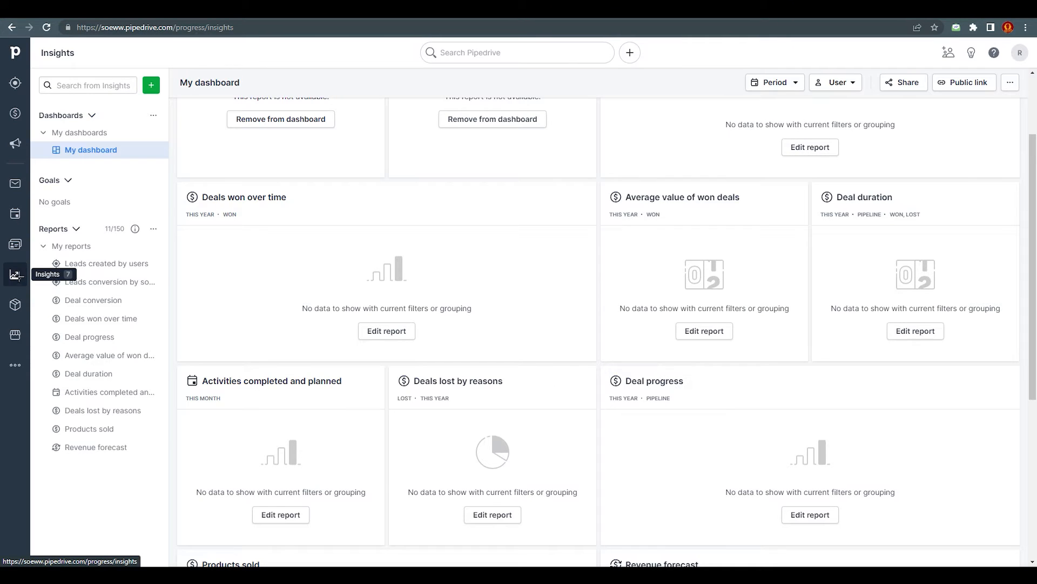
left_click(16, 307)
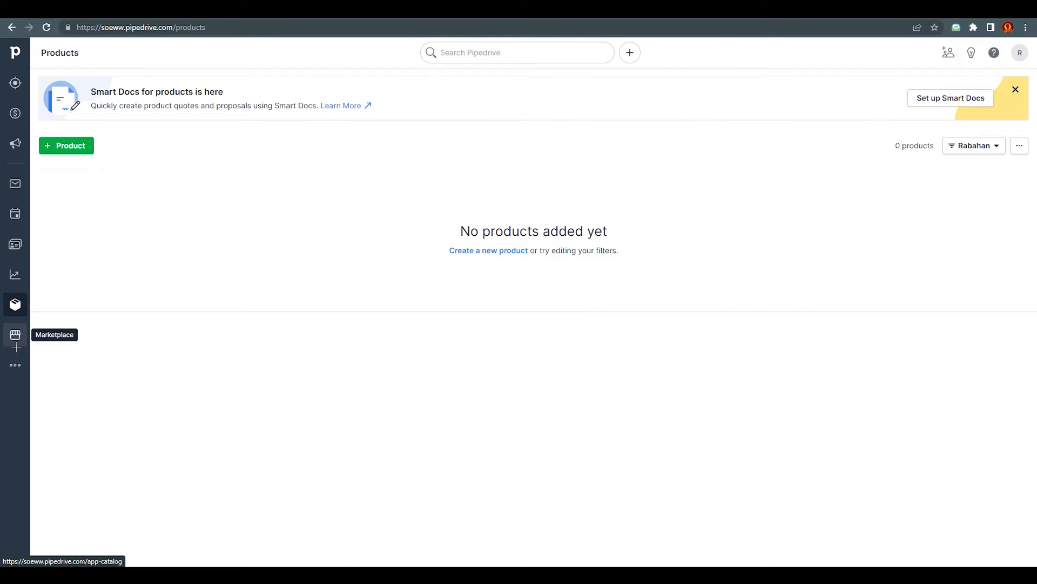
Browse the featured app integrations in the Marketplace
left_click(16, 336)
scroll(108, 366, "down", 2)
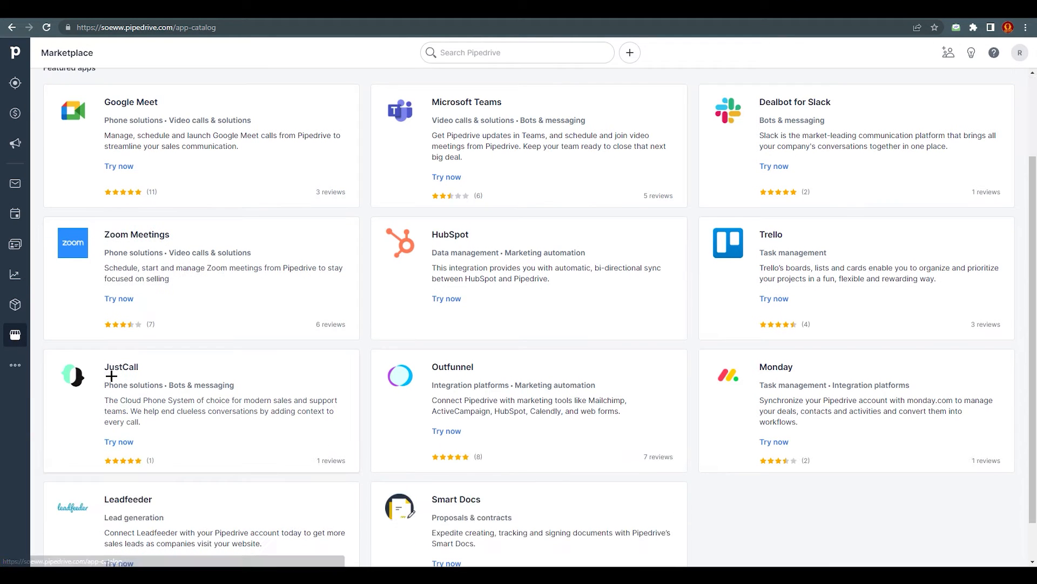
scroll(108, 375, "up", 1)
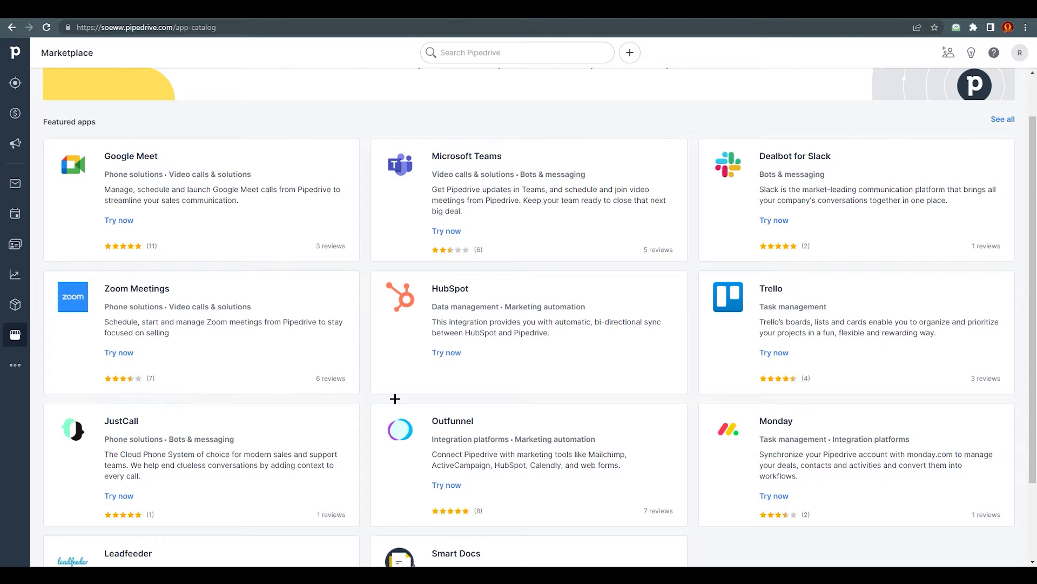
scroll(397, 399, "down", 2)
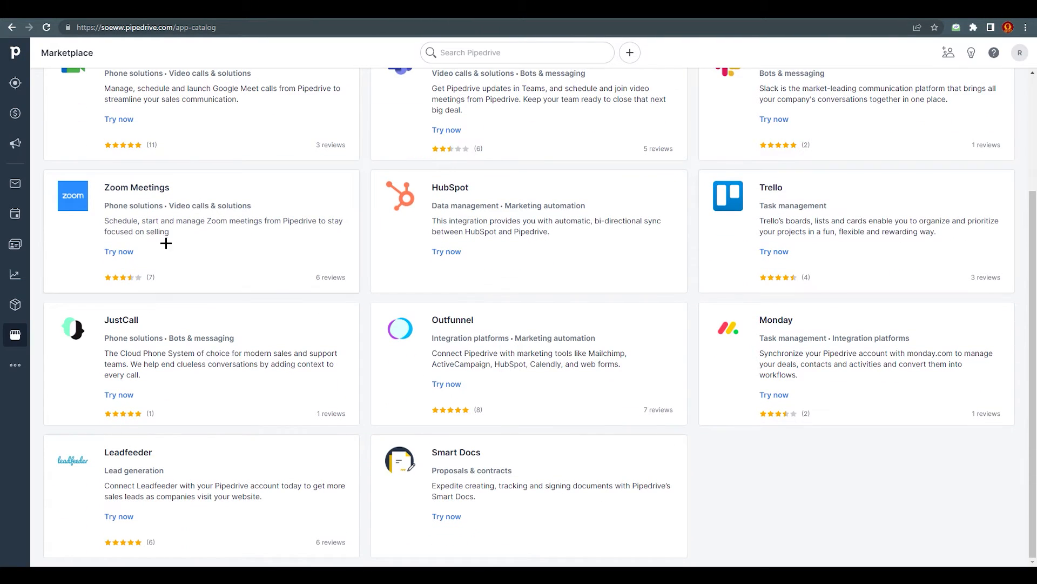
scroll(497, 335, "up", 2)
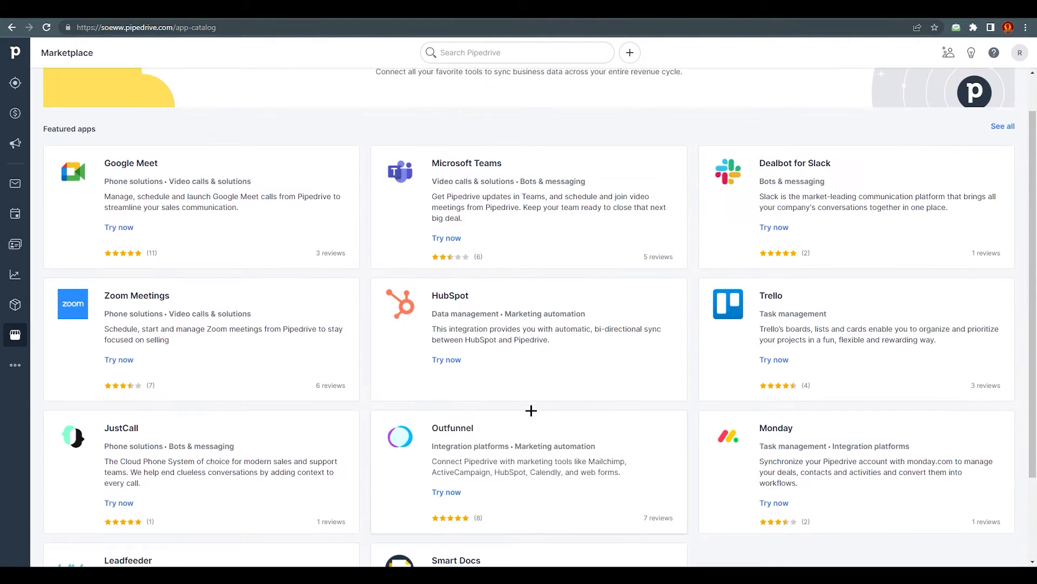
scroll(606, 276, "down", 2)
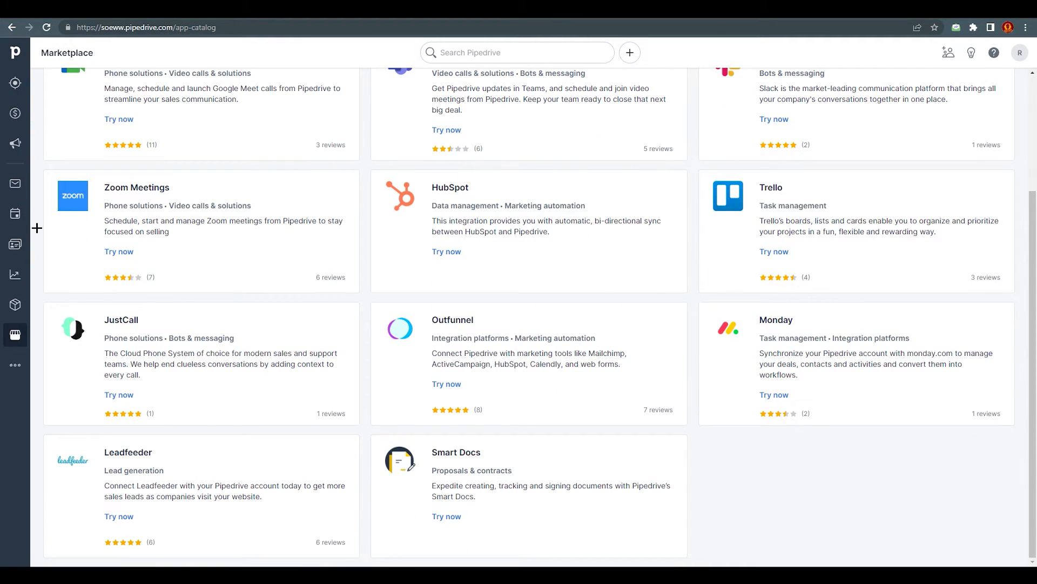
Start a new person in Contacts, entering the person's name and adding Shoes Nike as a new organization
left_click(15, 243)
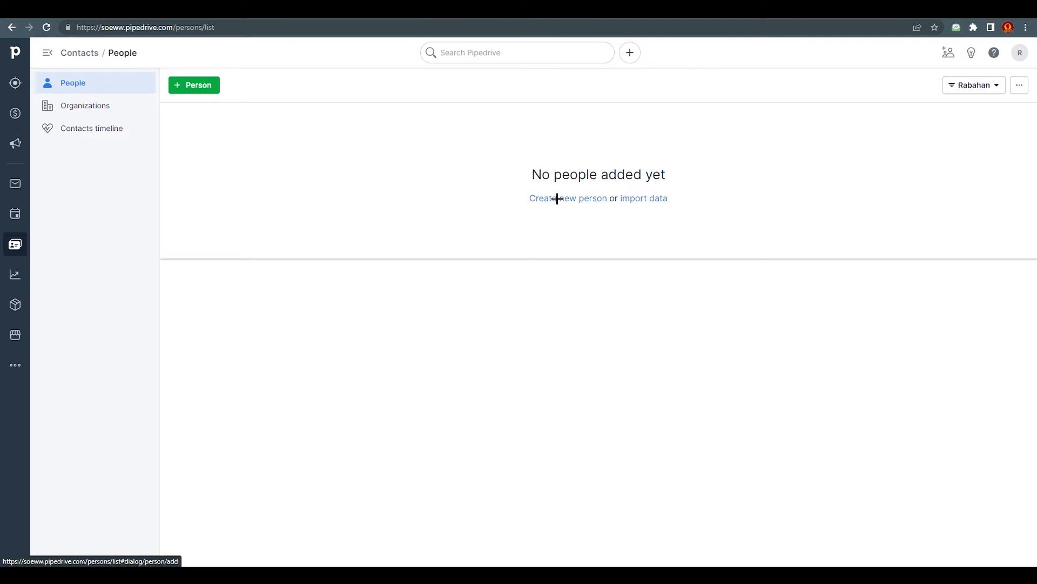
left_click(198, 86)
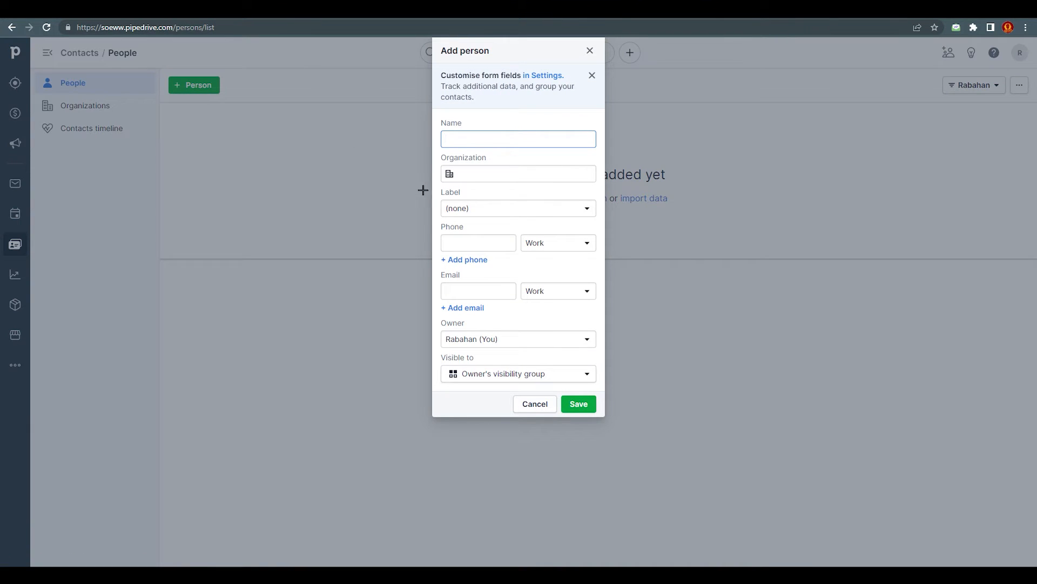
left_click(468, 138)
type("ssica")
left_click(553, 169)
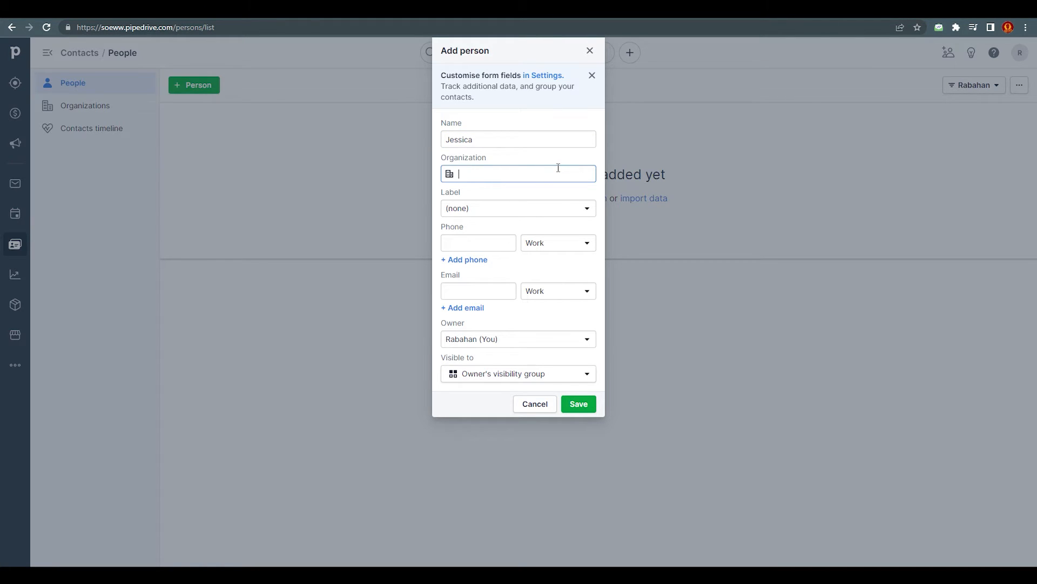
type("Shoes ")
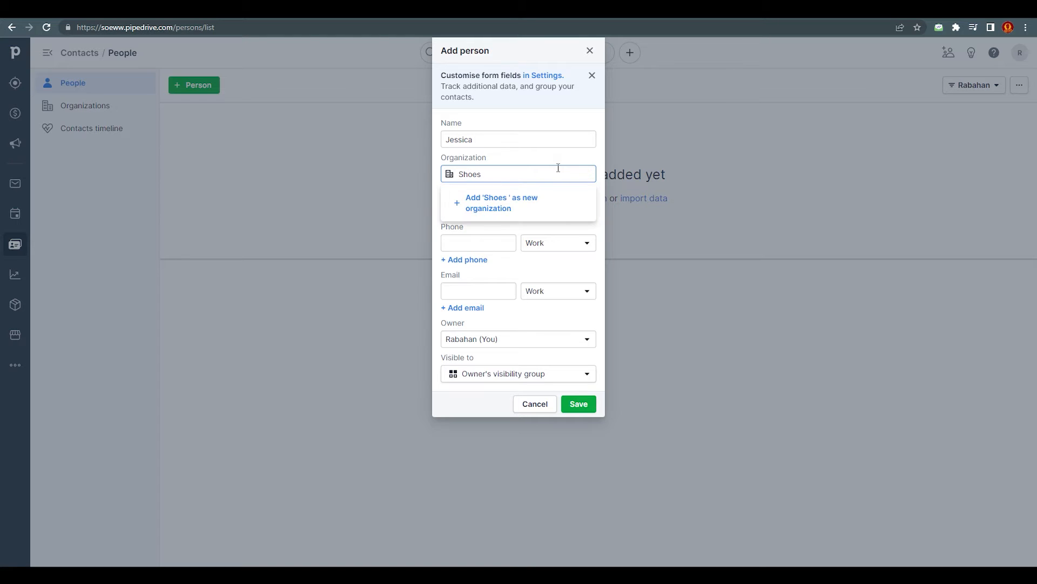
type("Nike")
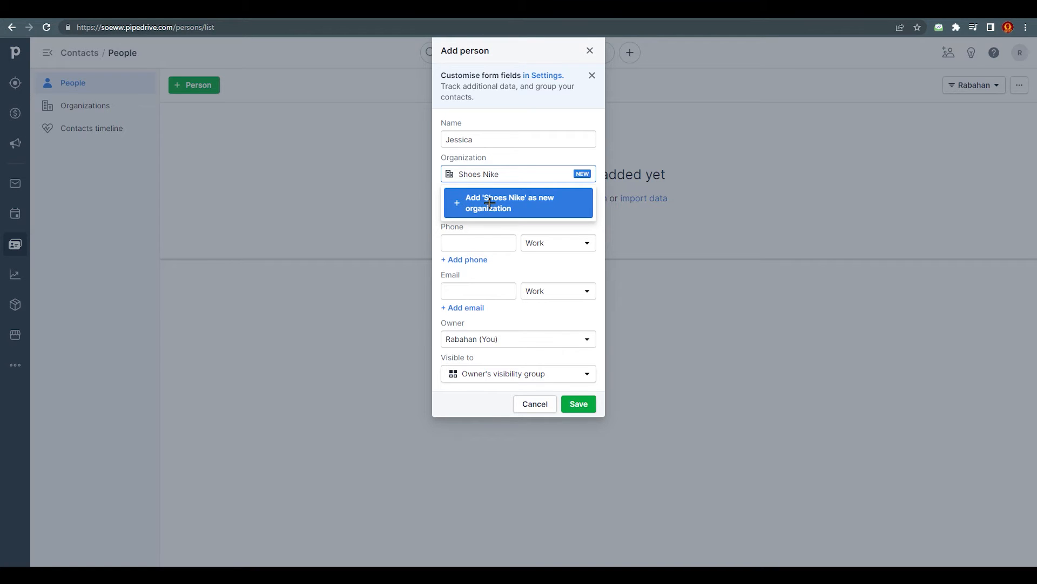
left_click(489, 202)
Label the new person as Warm lead and enter the contact's work phone number
left_click(493, 210)
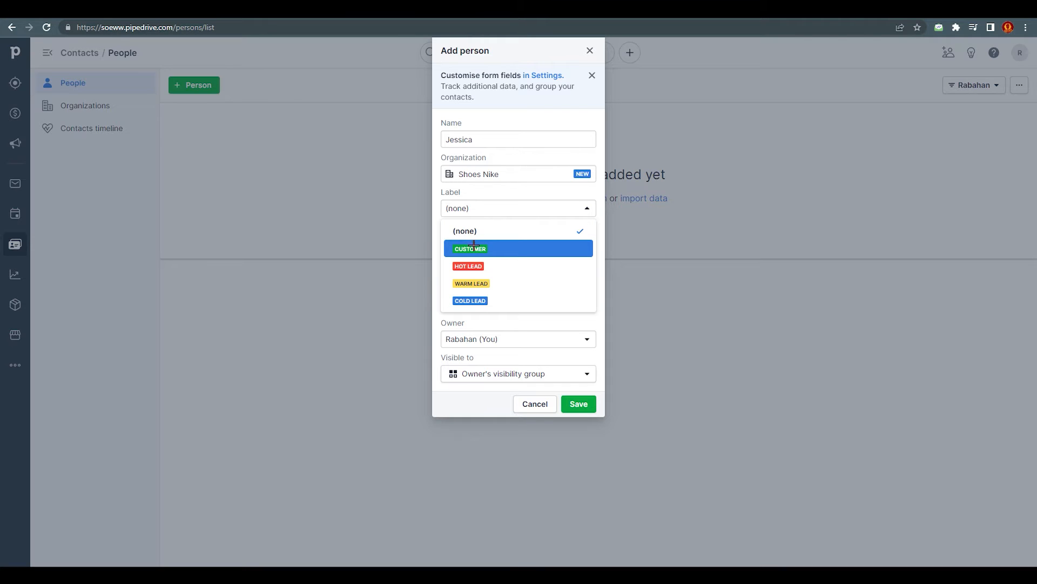
left_click(486, 280)
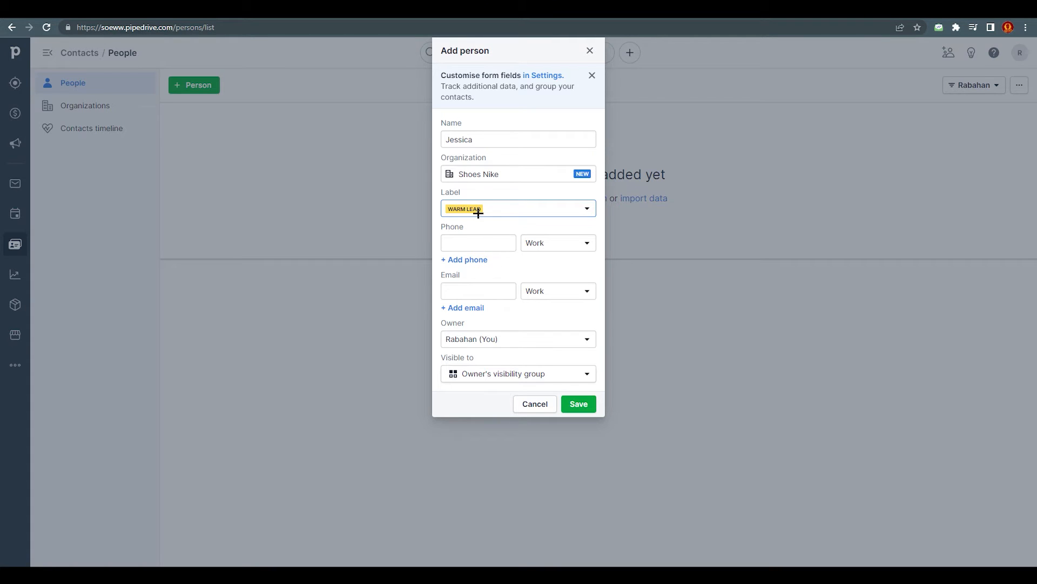
left_click(483, 242)
type("wed")
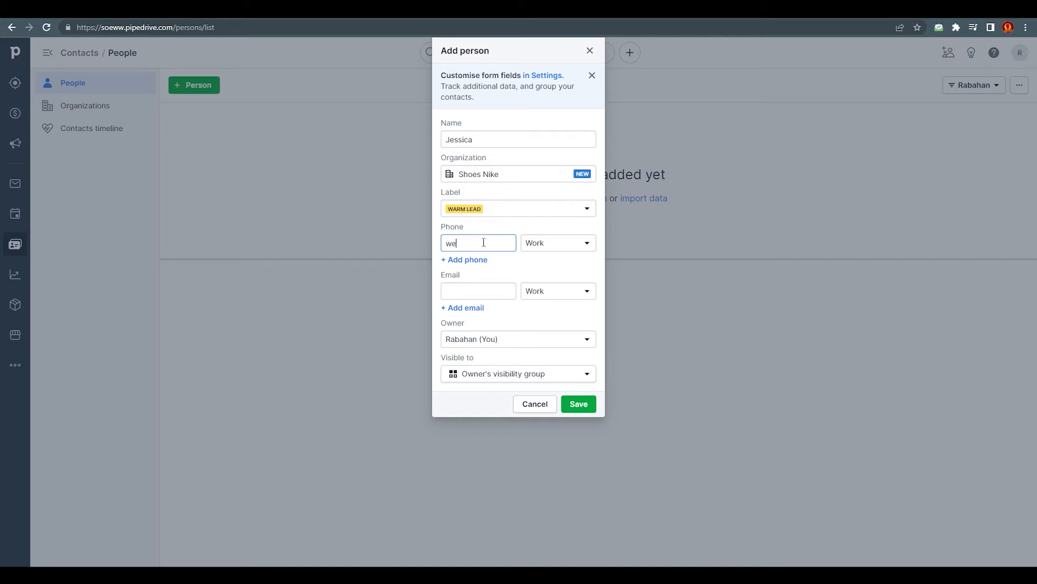
key("BackSpace")
key("BackSpace")
type("223133131")
Keep the person visible to the Owner's visibility group and save the new contact
left_click(520, 380)
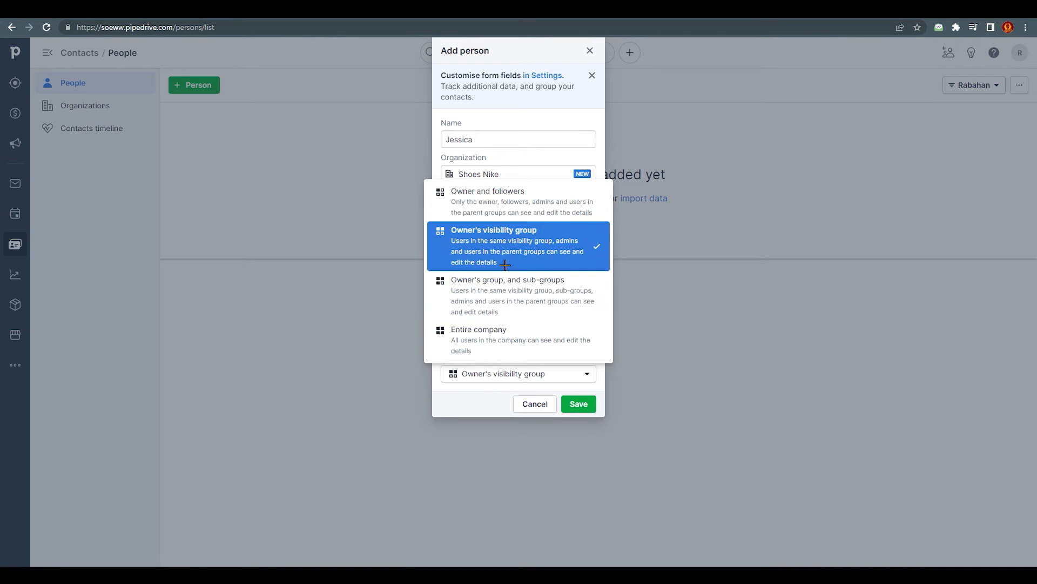
left_click(519, 246)
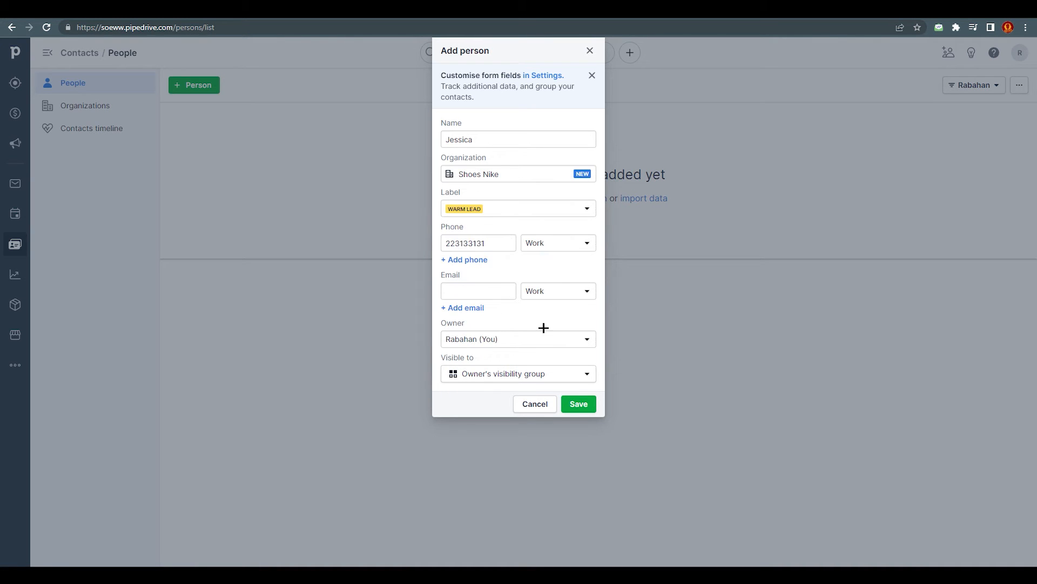
left_click(571, 404)
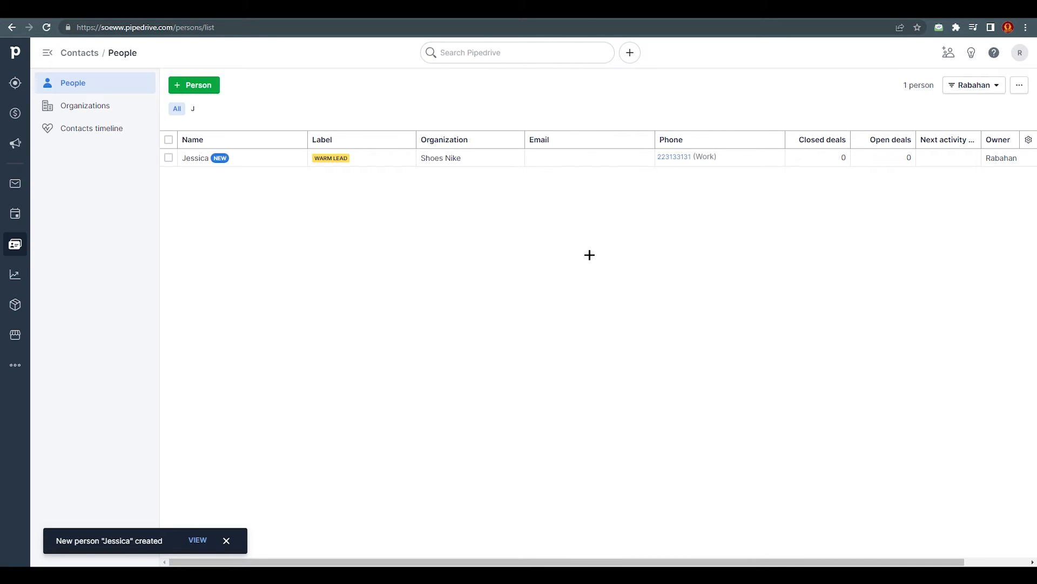
Check the Organizations list for the new organization and return to the People list
left_click(77, 106)
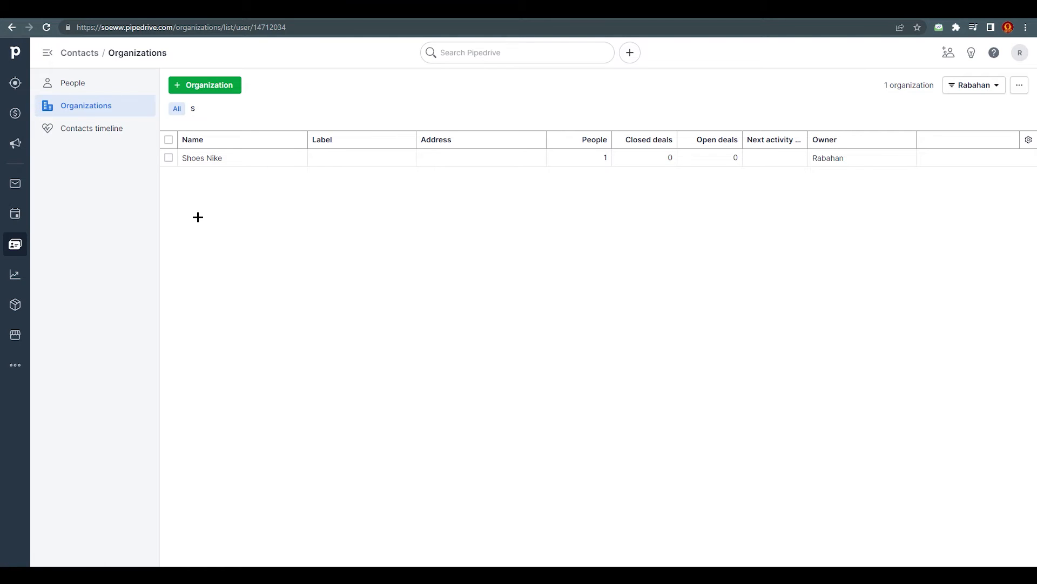
left_click(85, 87)
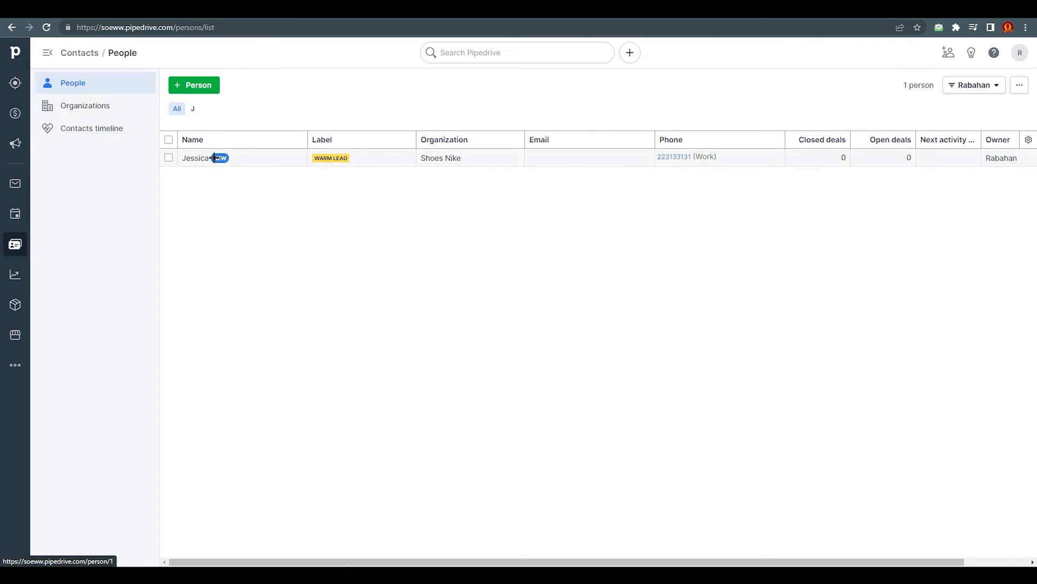
left_click(297, 159)
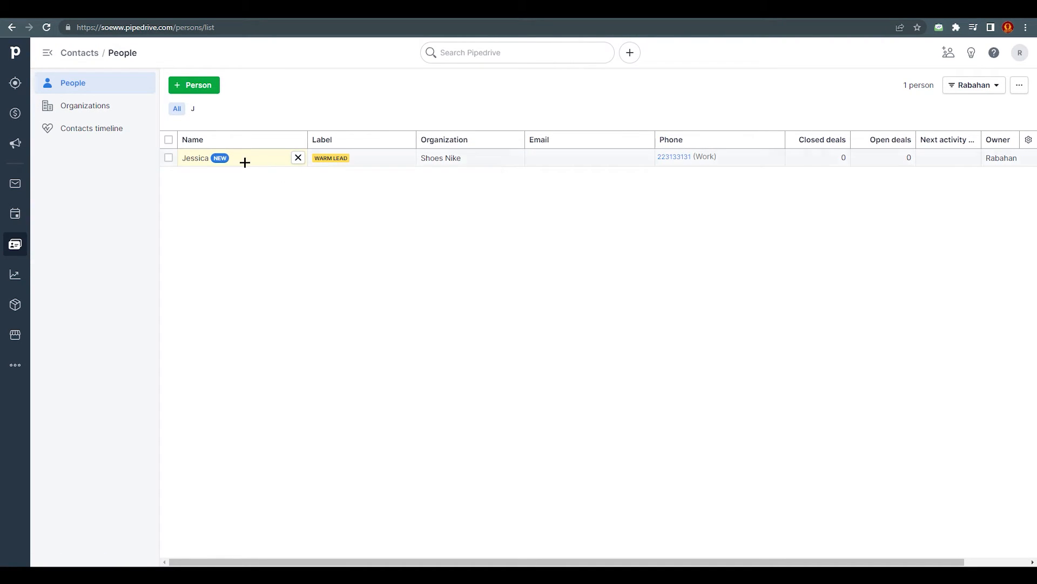
left_click(243, 210)
Open the new contact's detail page and review its details, organization, deals, overview and followers
left_click(193, 157)
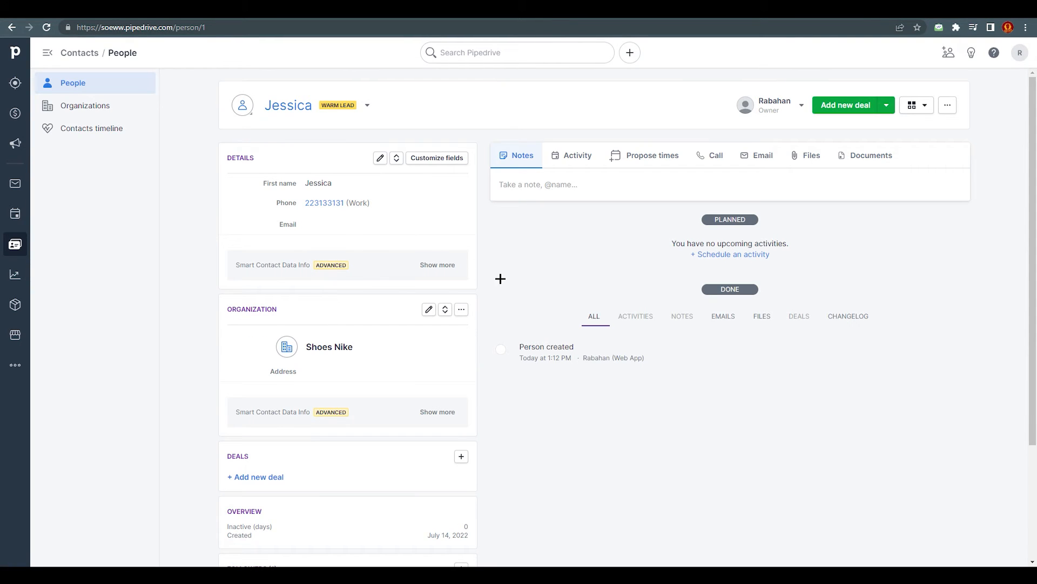
scroll(510, 343, "down", 3)
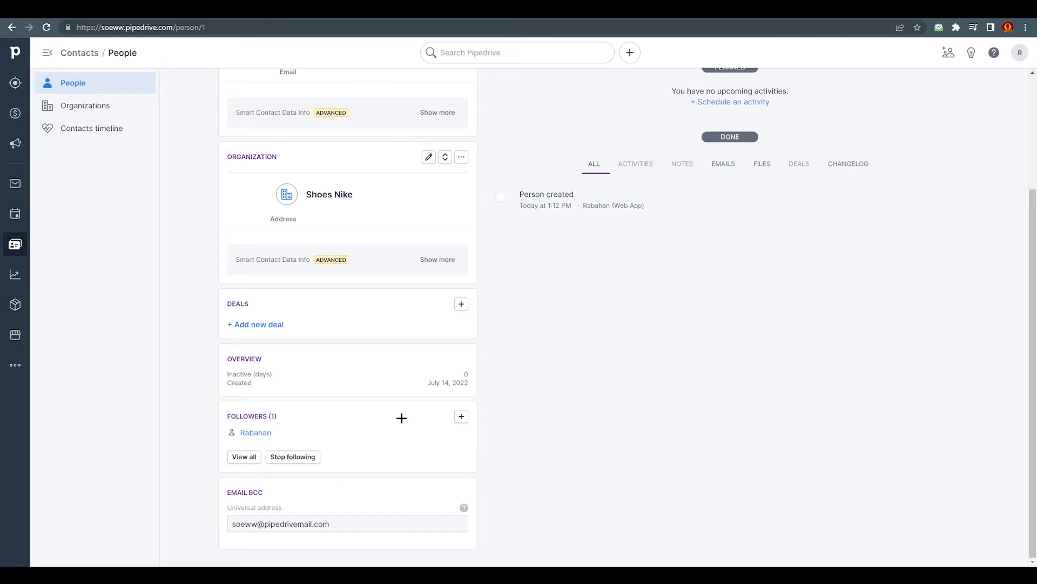
scroll(507, 430, "up", 3)
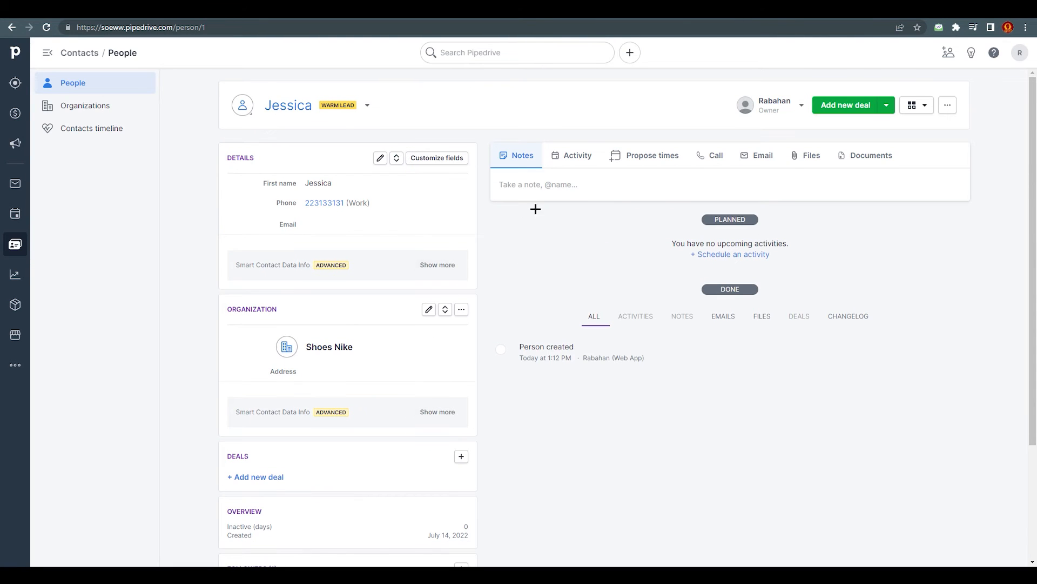
View the note editor, activity form, time proposal and call options on the contact's page
left_click(540, 186)
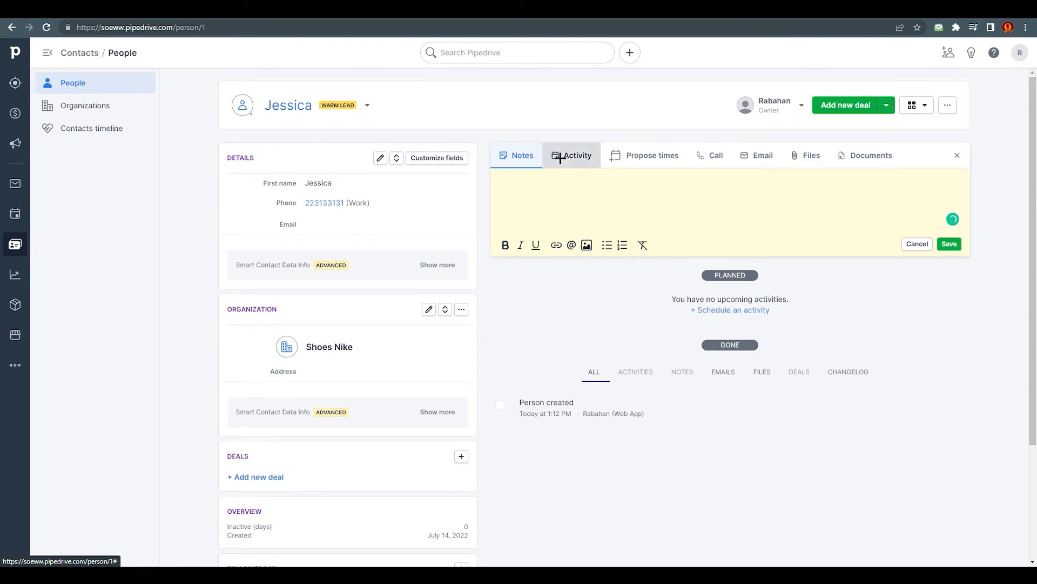
left_click(575, 156)
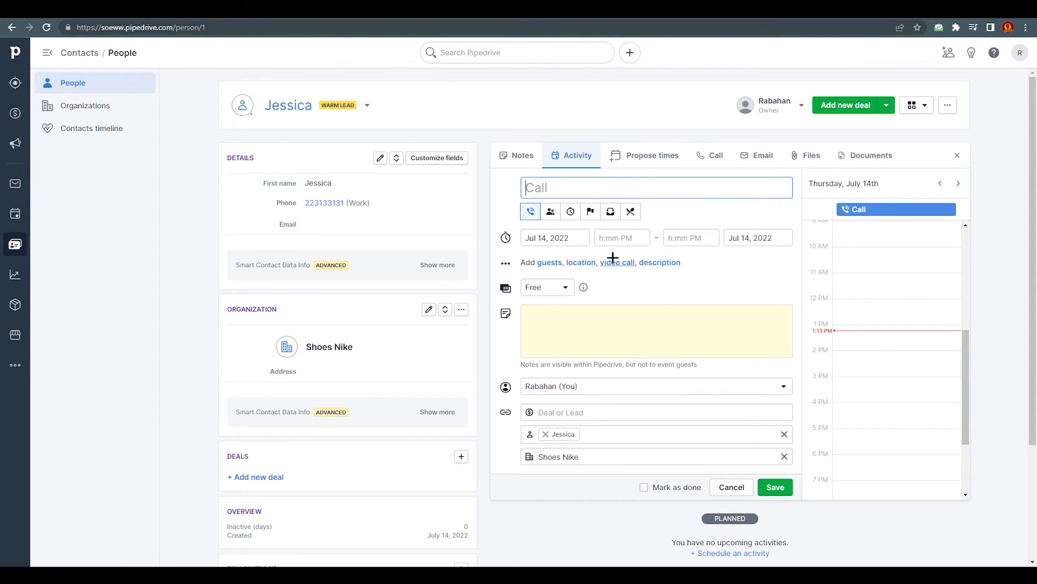
left_click(654, 155)
left_click(709, 156)
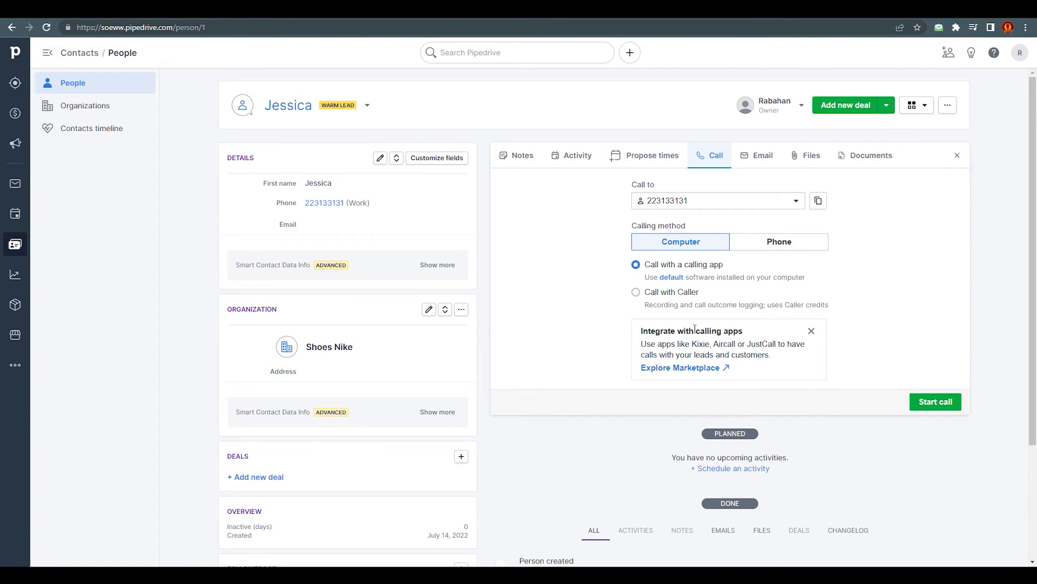
View the email and file options on the contact's page and return to the note editor
left_click(756, 156)
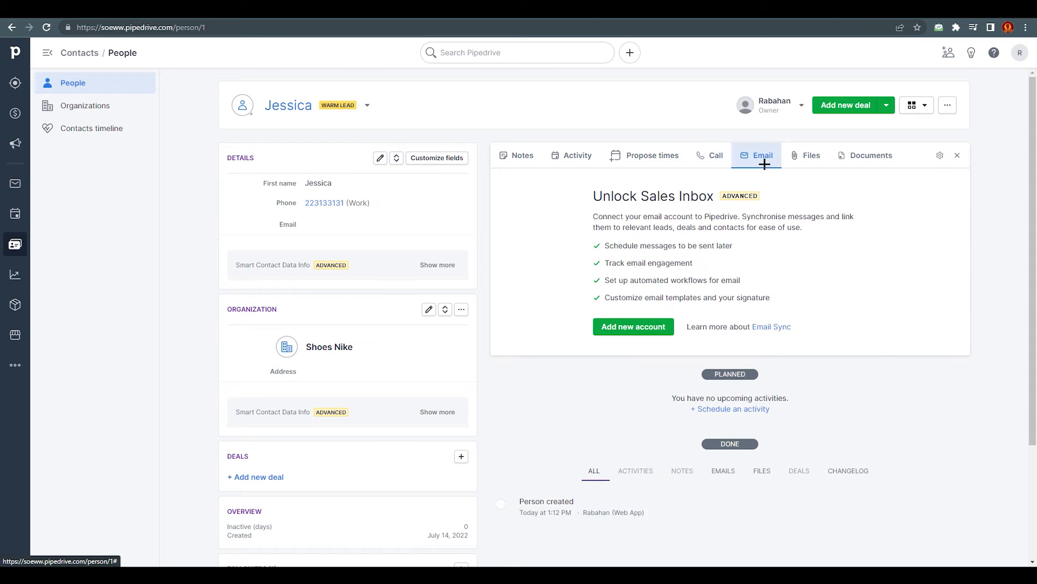
left_click(819, 162)
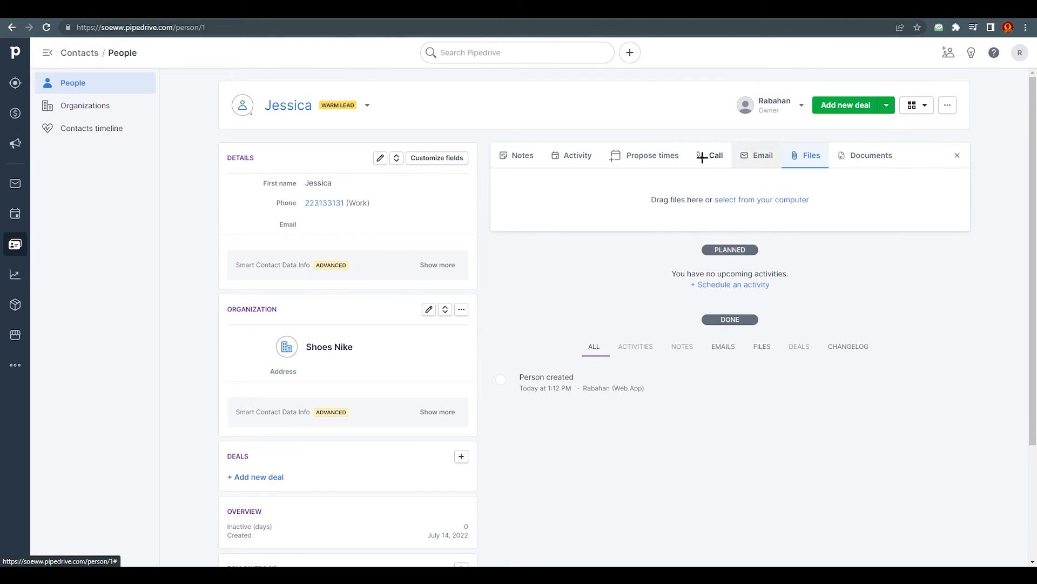
left_click(516, 156)
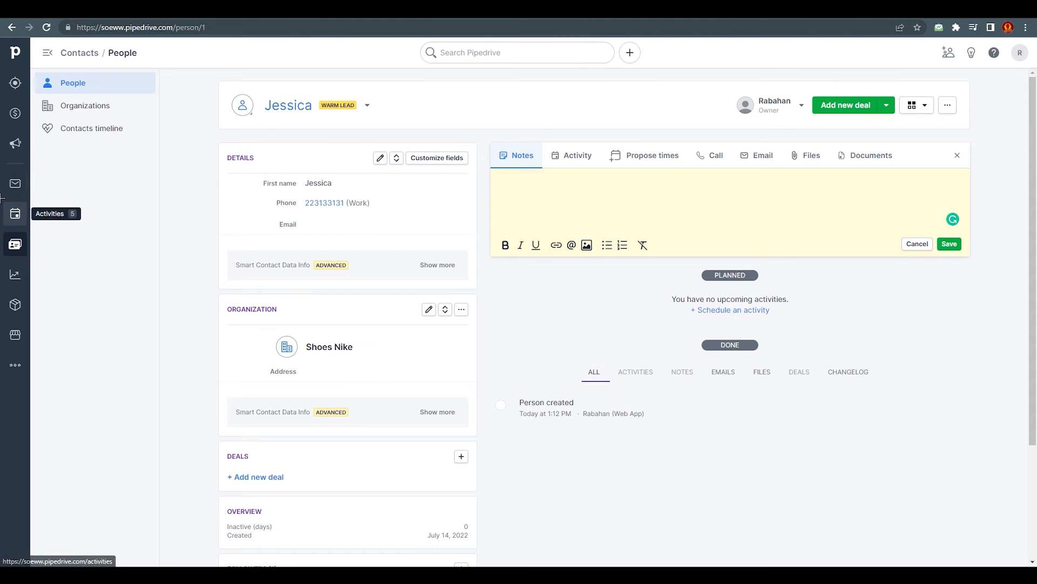
Start a new lead for the contact with a value of 14000 Pakistan Rupees and the Warm label
left_click(883, 107)
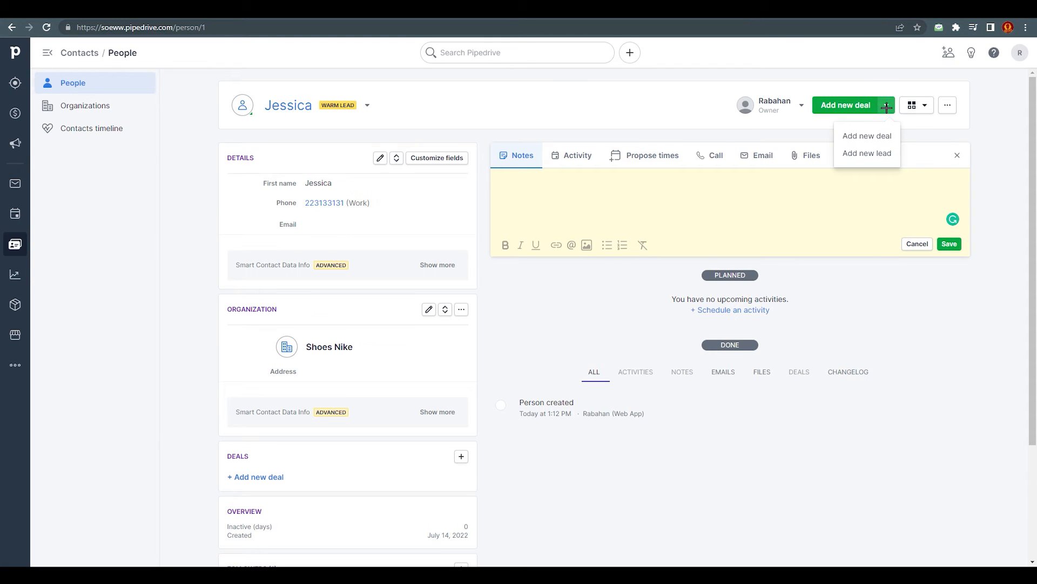
left_click(869, 155)
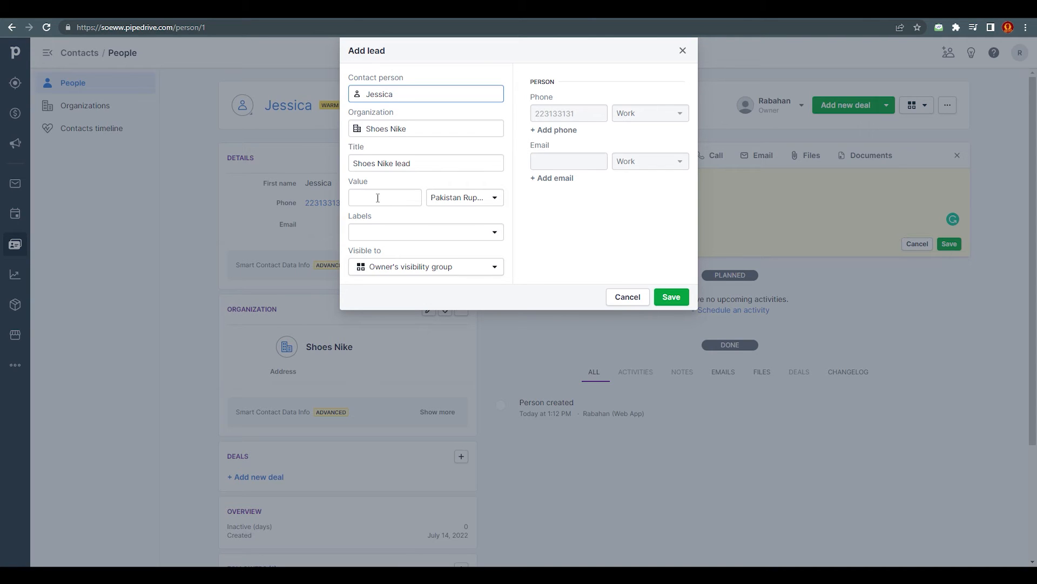
left_click(394, 198)
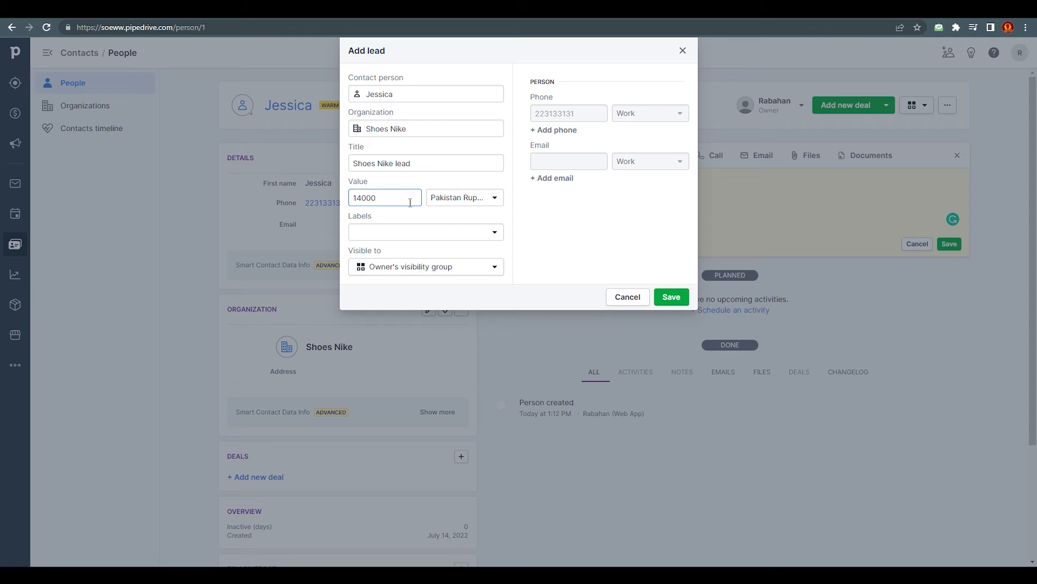
left_click(436, 232)
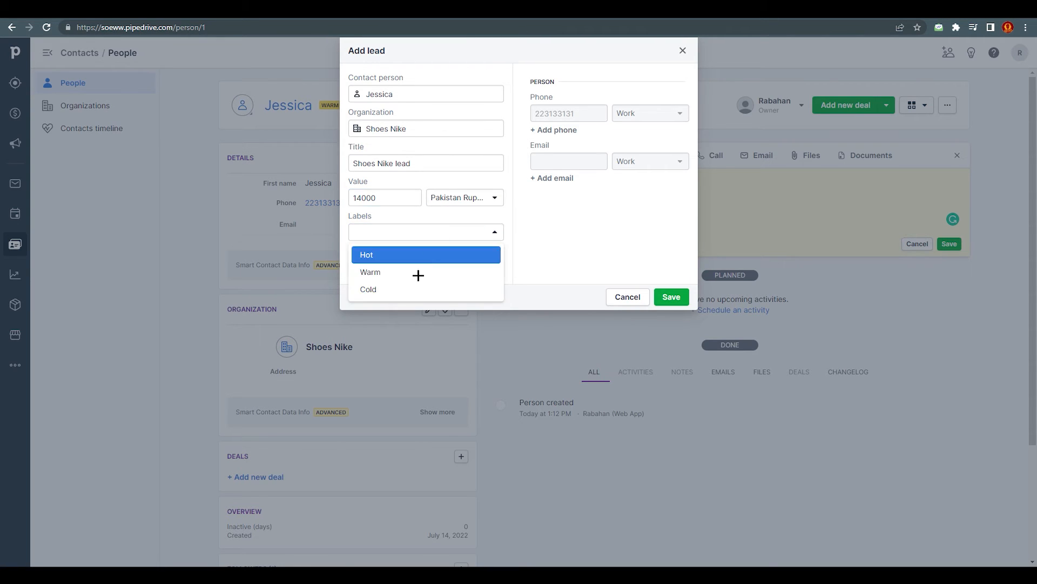
left_click(399, 270)
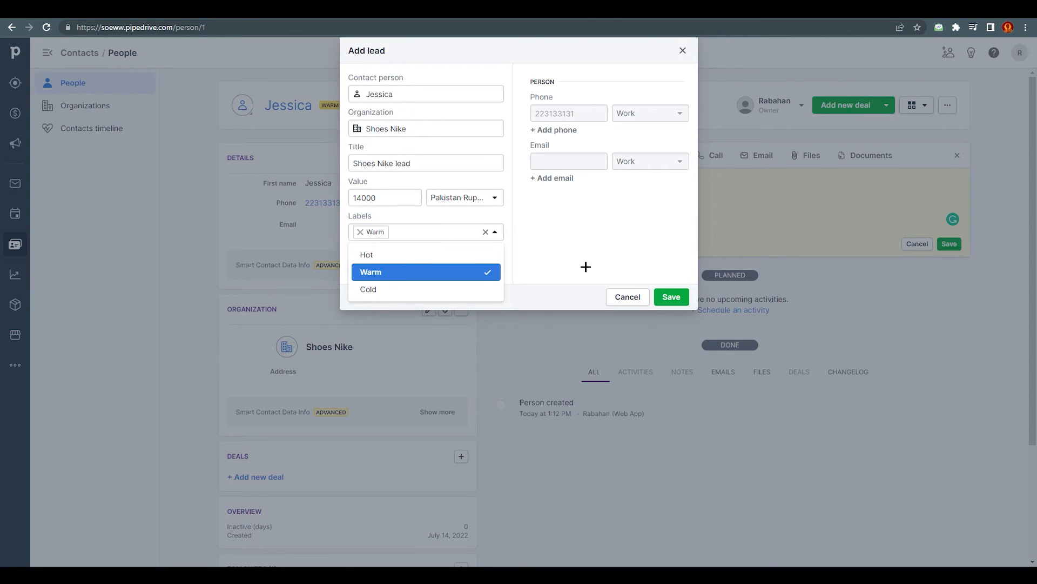
left_click(599, 248)
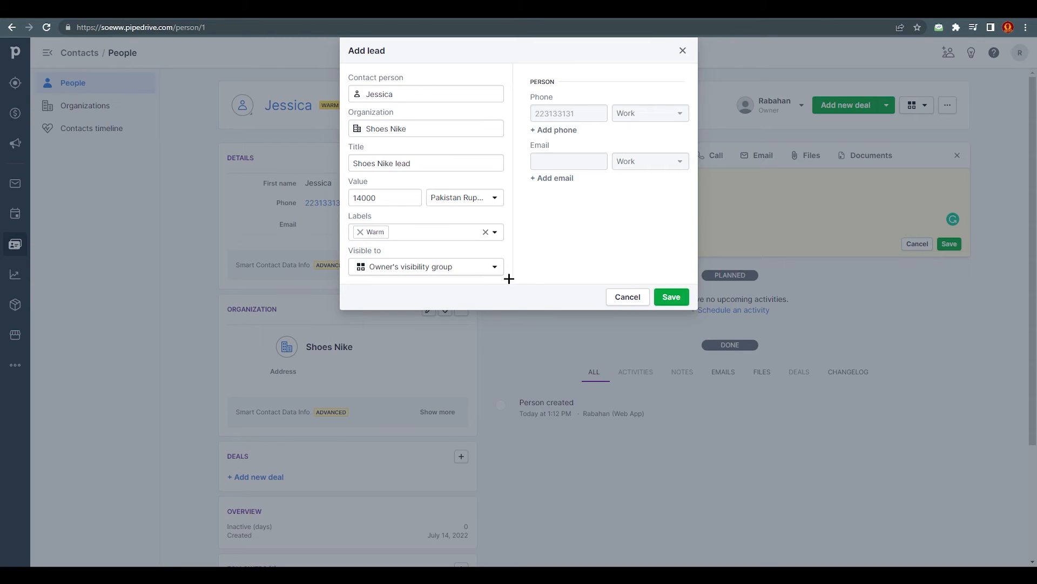
Review the lead's visibility choices, keep Owner's visibility group and save the lead
left_click(476, 266)
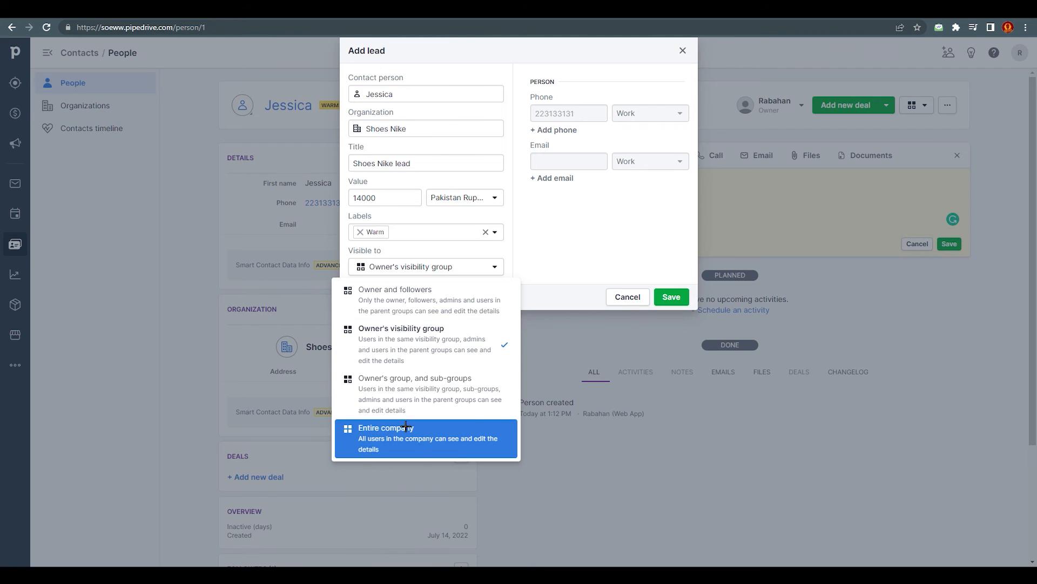
left_click(613, 222)
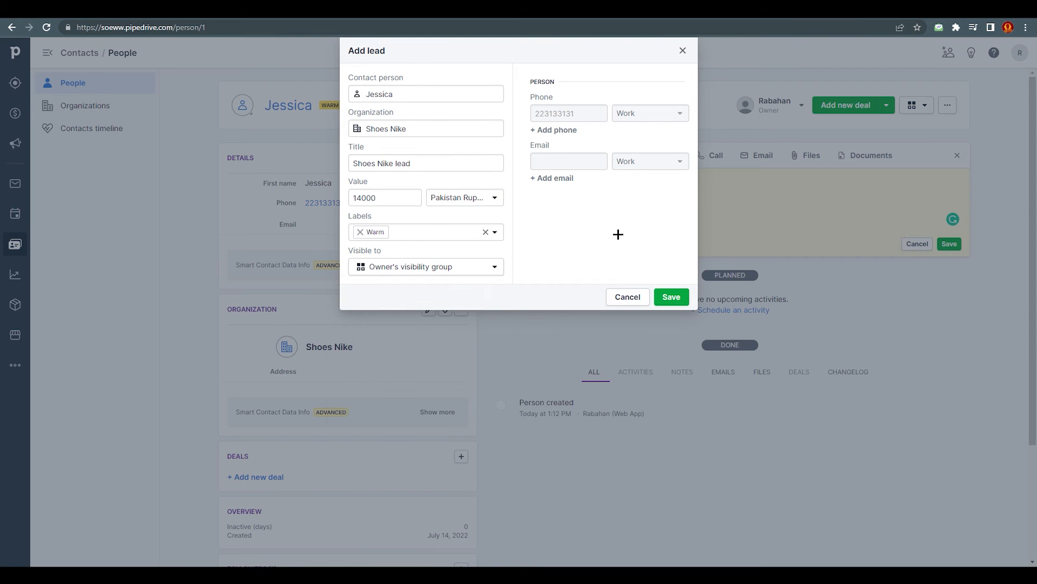
left_click(674, 297)
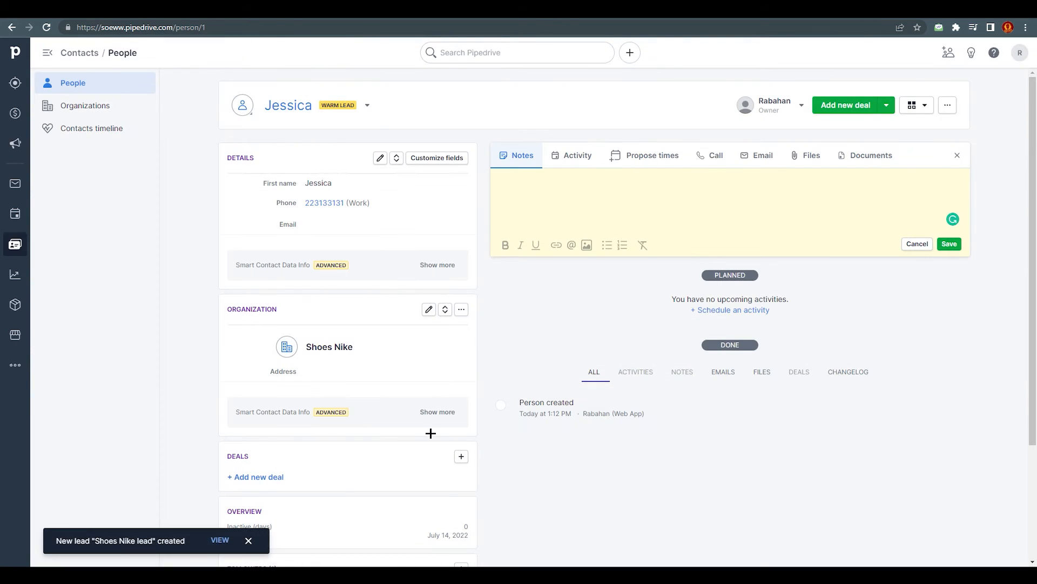
Open the Shoes Nike lead from the Leads Inbox and review its details, person, organization and email addresses
left_click(15, 82)
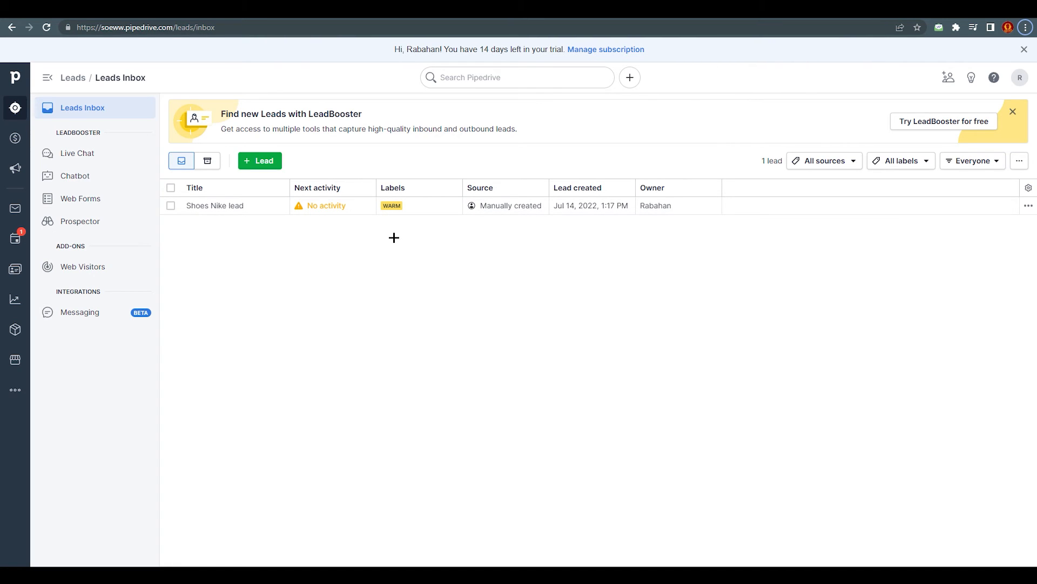
left_click(204, 205)
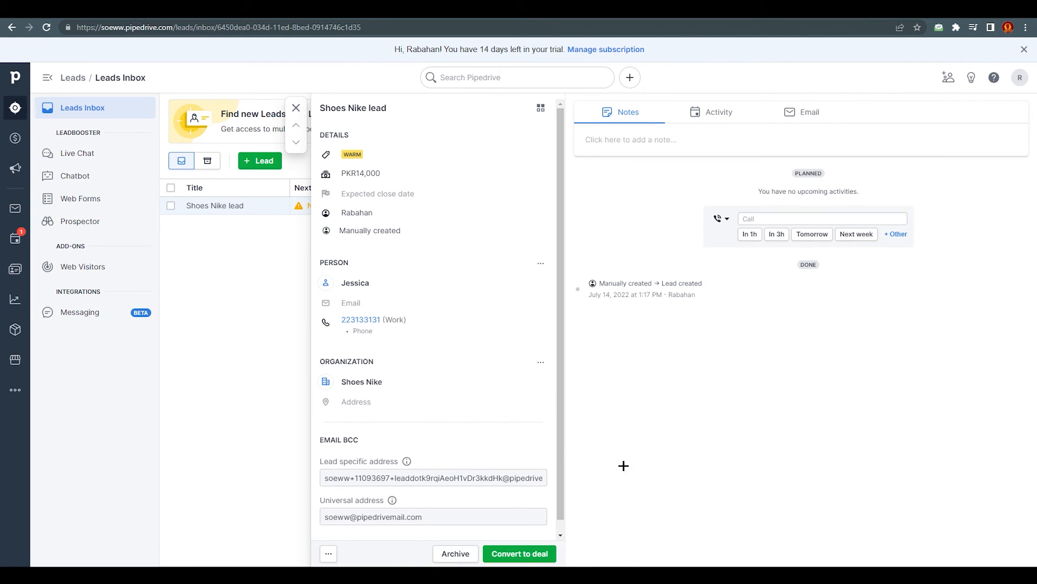
scroll(493, 512, "down", 1)
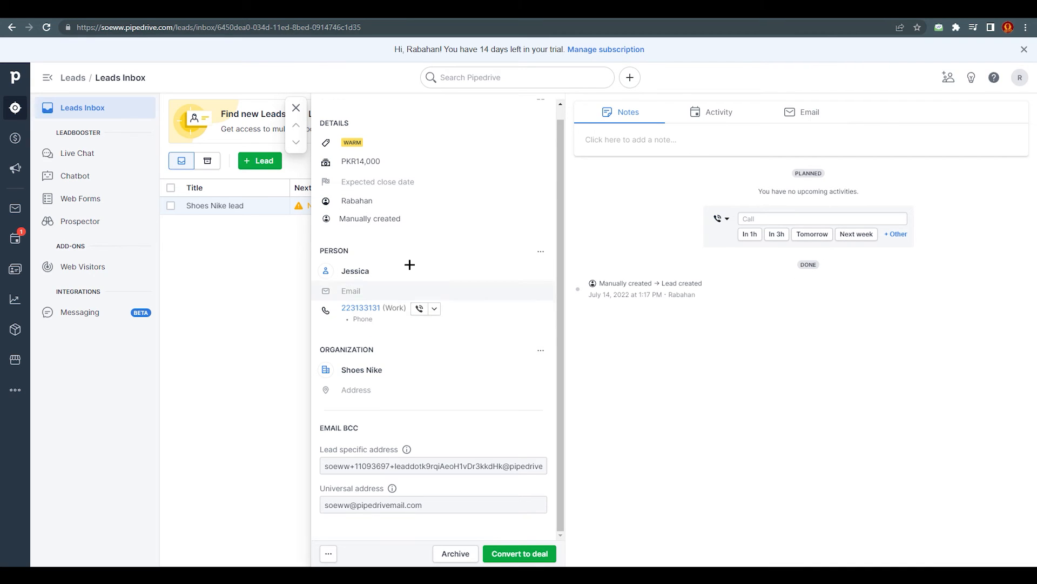
Start converting the lead to a deal at the third pipeline stage and title it "Deal of the lifetime"
left_click(516, 554)
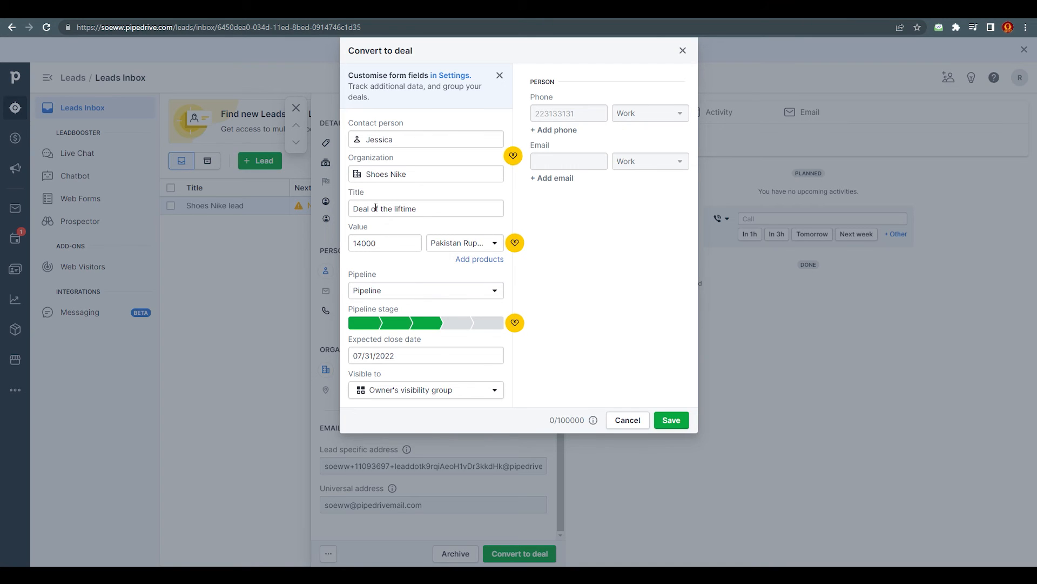
mouse_move(418, 211)
left_mouse_down()
mouse_move(351, 213)
mouse_move(419, 212)
left_mouse_up()
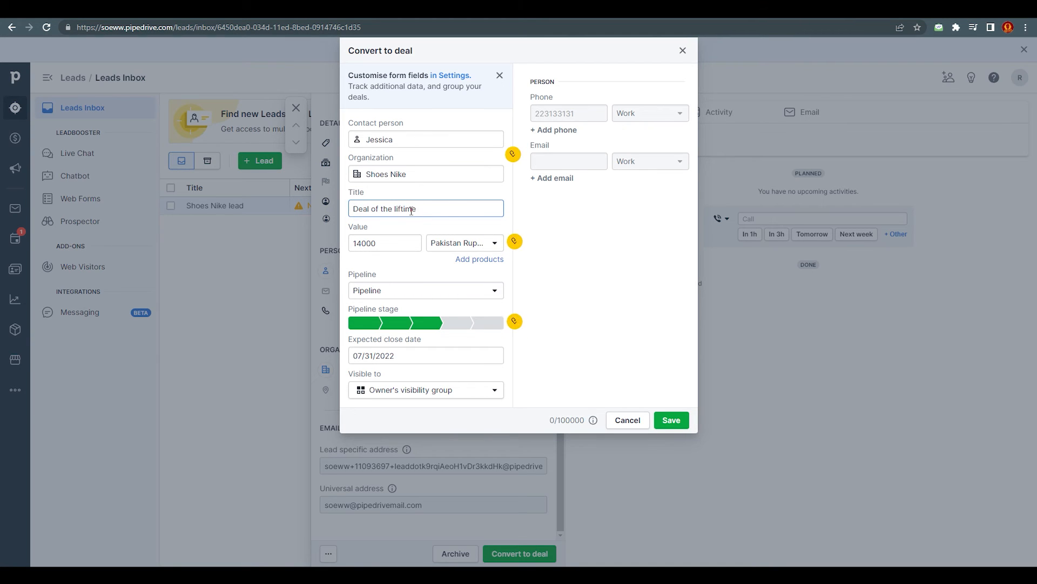
double_click(410, 210)
right_click(413, 210)
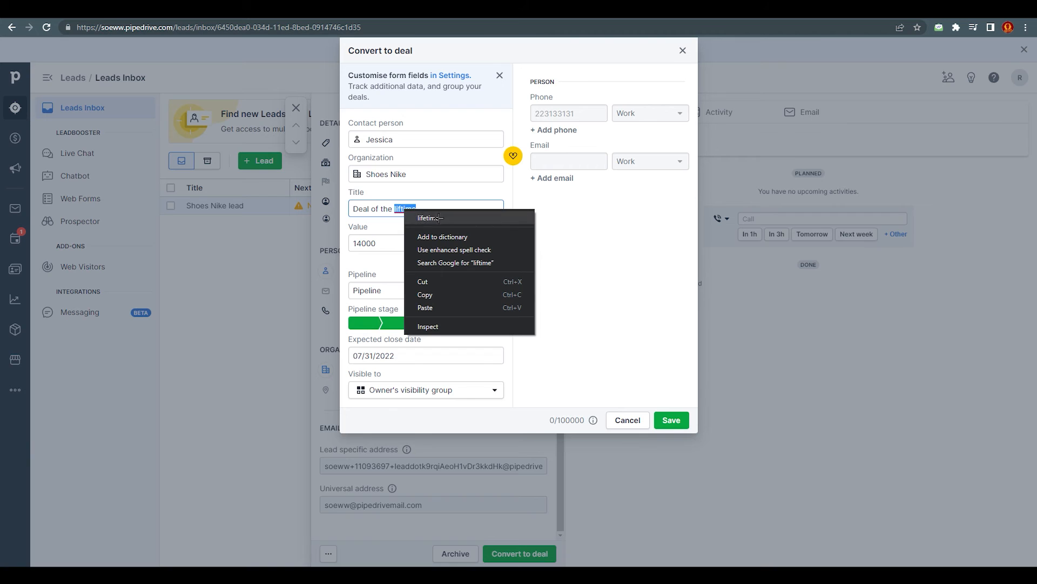
left_click(429, 217)
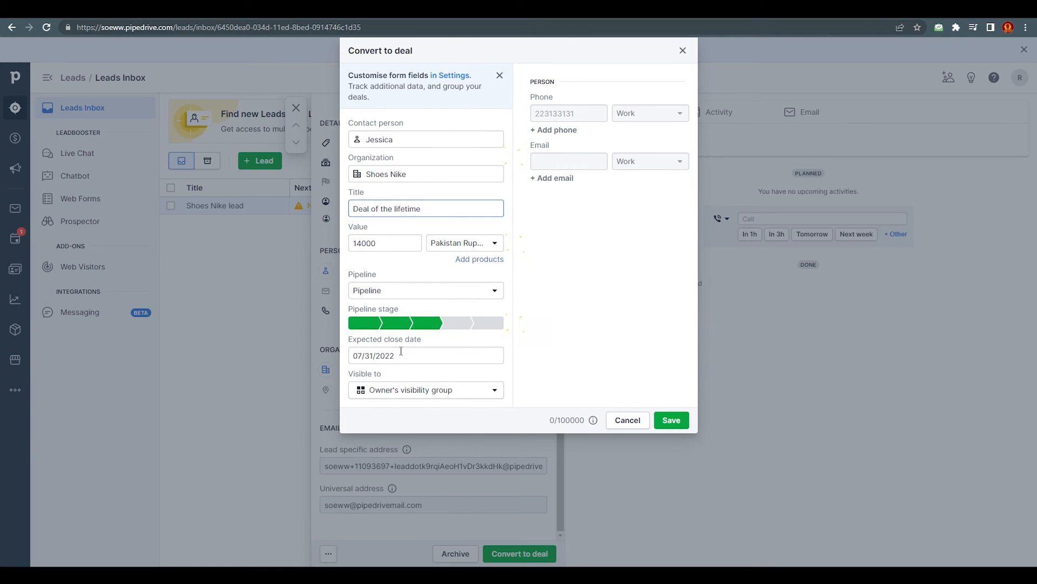
Keep the expected close date 07/31/2022 and Owner's visibility group, and save the deal
left_click(378, 356)
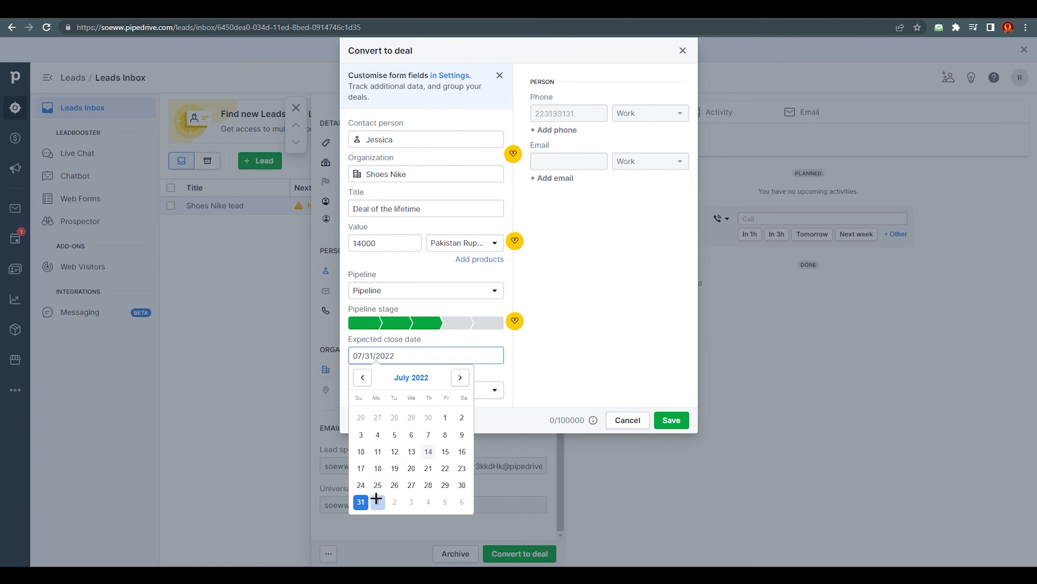
left_click(560, 365)
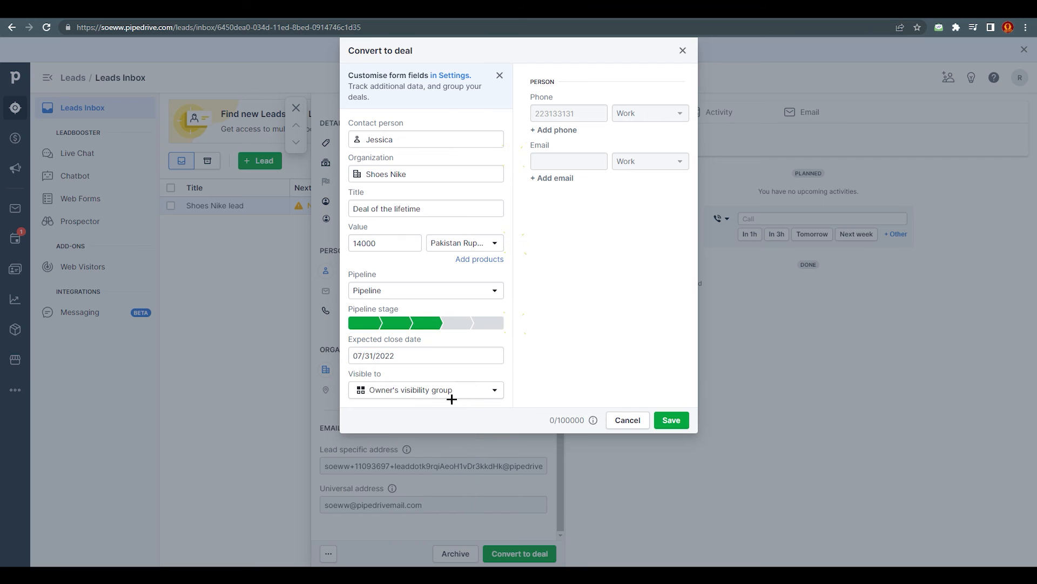
left_click(416, 390)
left_click(601, 366)
left_click(672, 419)
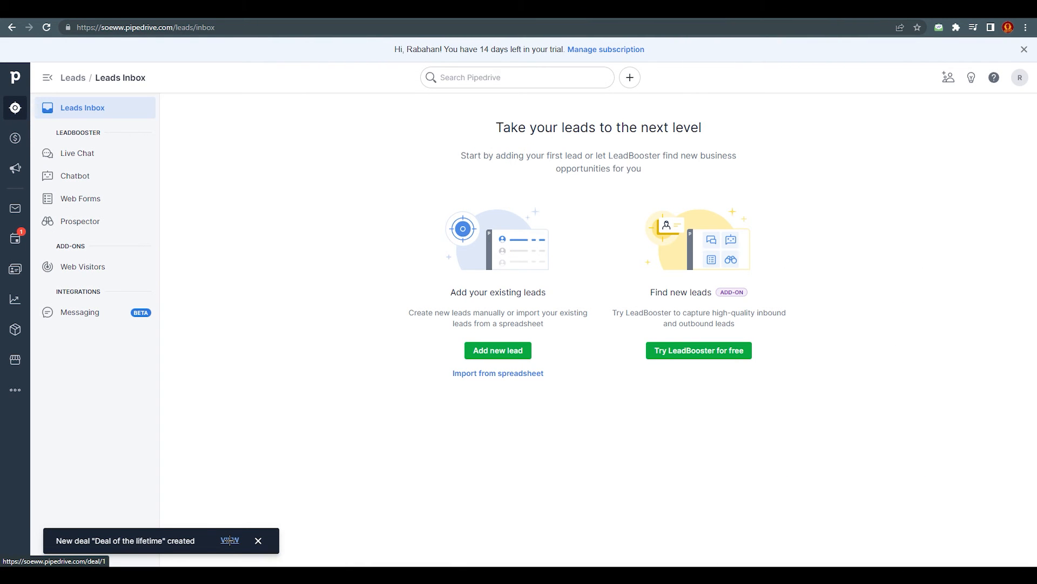
Open the new deal's page and mark the deal as lost with the reason "I missed"
left_click(229, 540)
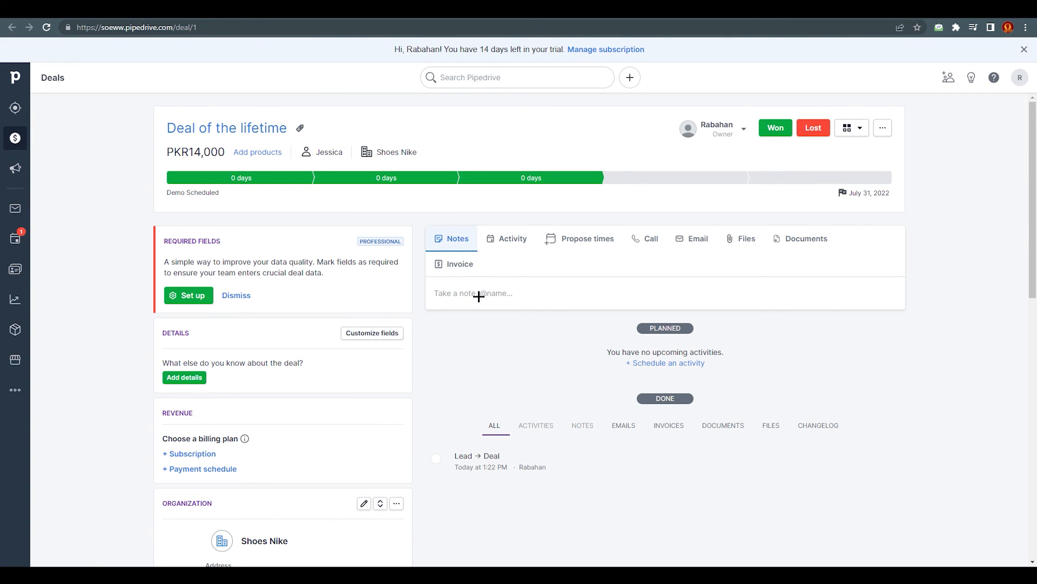
scroll(213, 562, "down", 2)
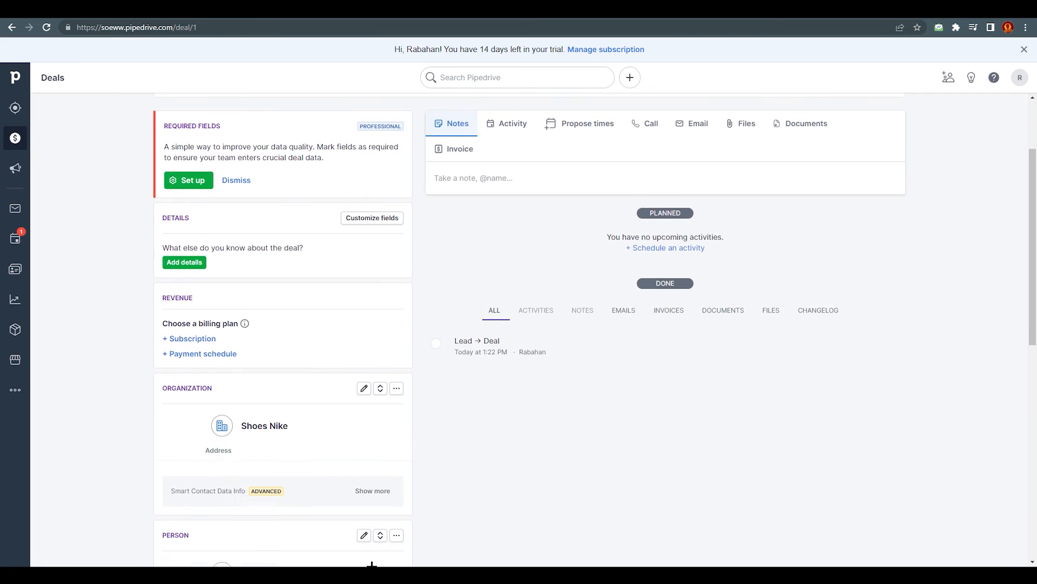
scroll(370, 562, "up", 2)
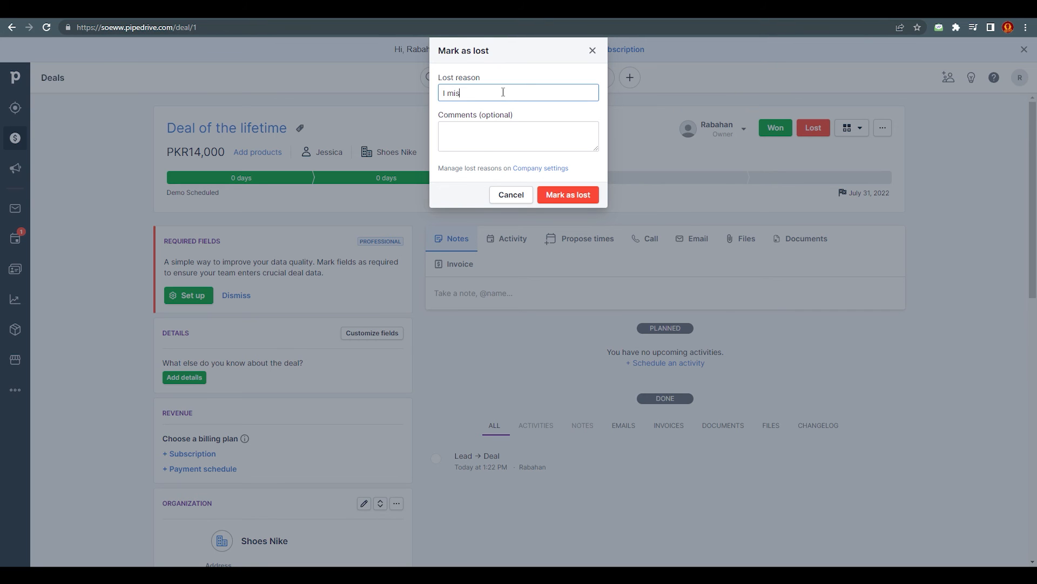
left_click(569, 194)
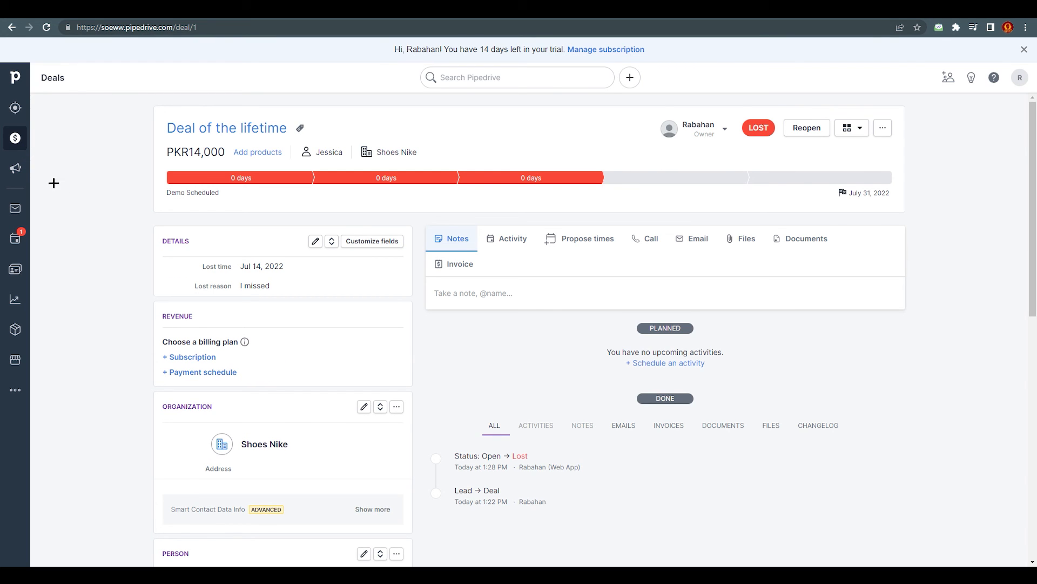
Check the deal in the Deals section's pipeline and list views
left_click(18, 140)
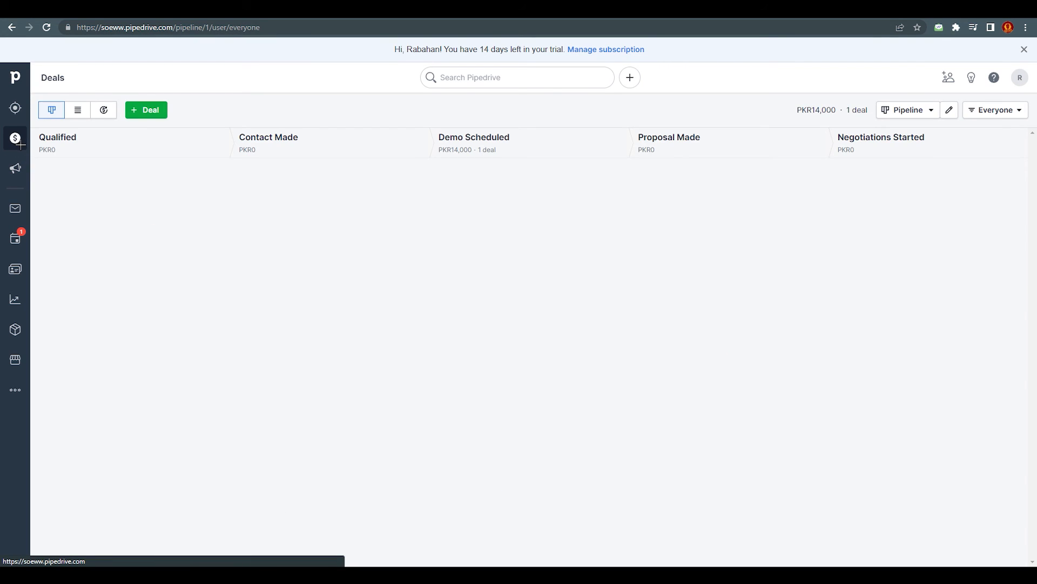
left_click(76, 112)
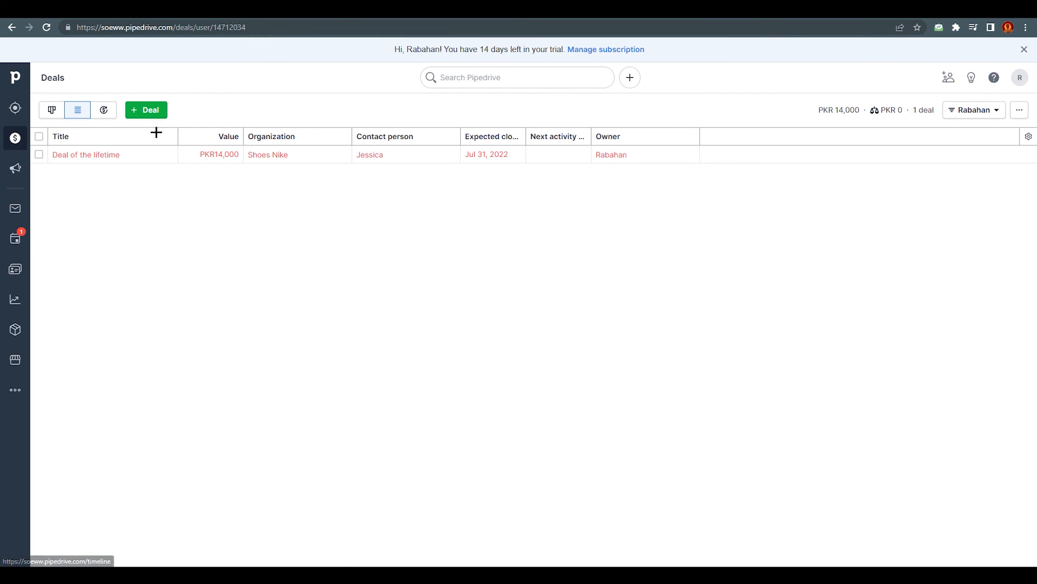
mouse_move(105, 158)
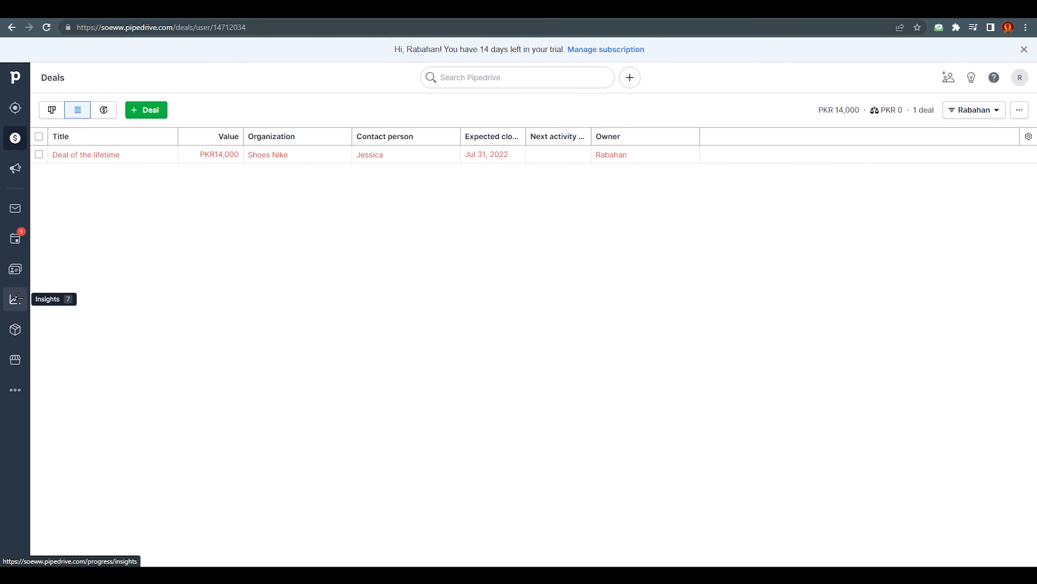
Open the Products section, view the fields for adding a product and close the form without saving
left_click(15, 329)
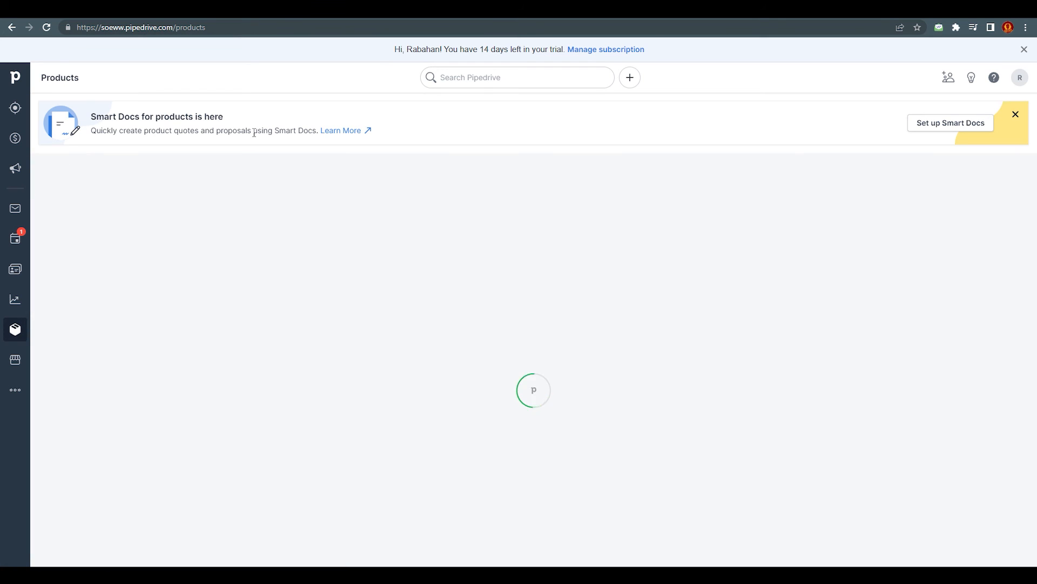
left_click(65, 170)
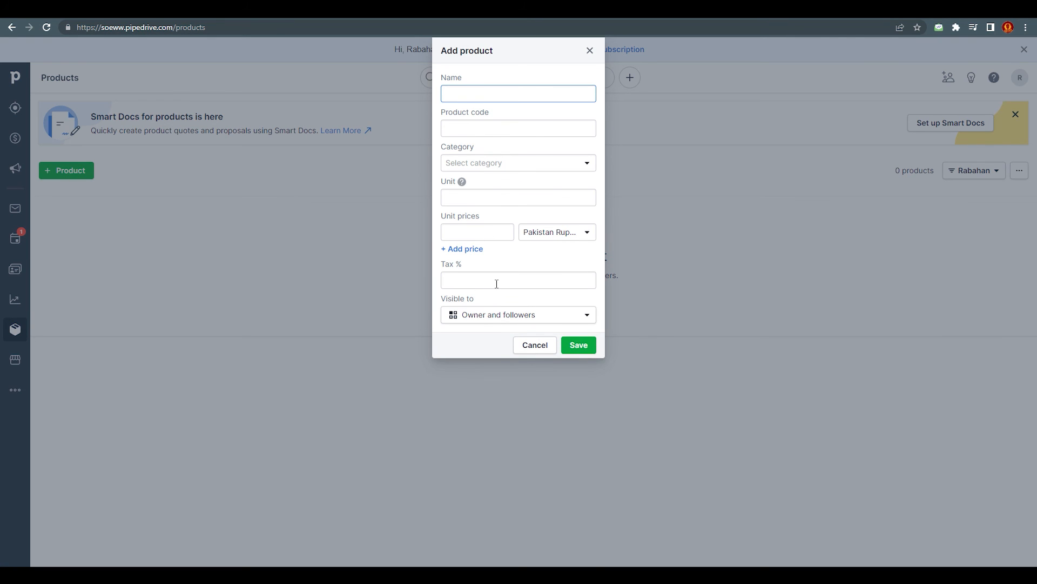
left_click(542, 345)
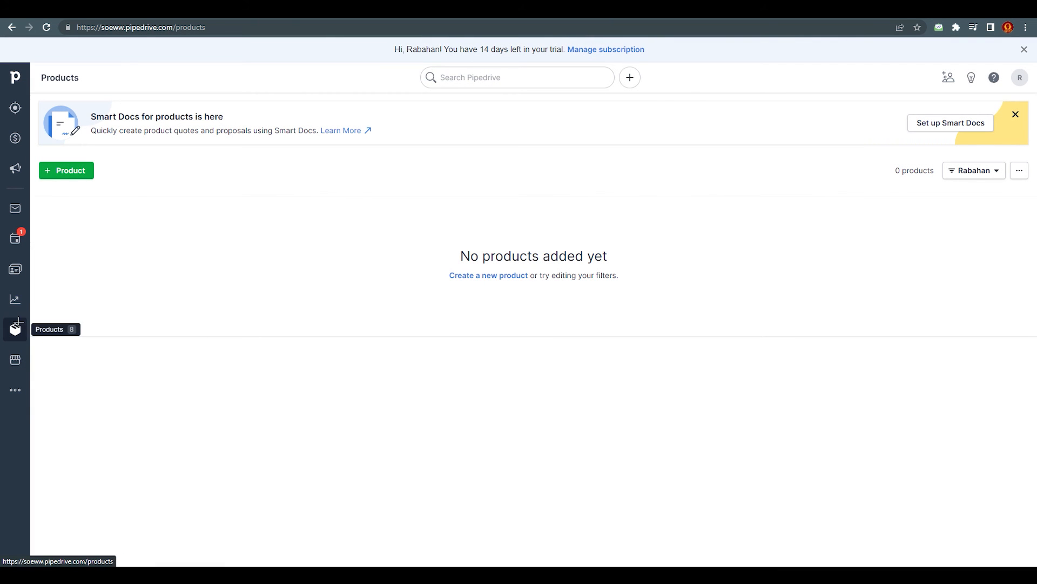
View the Insights dashboard, check the scheduled call in Activities and return to Insights
left_click(13, 300)
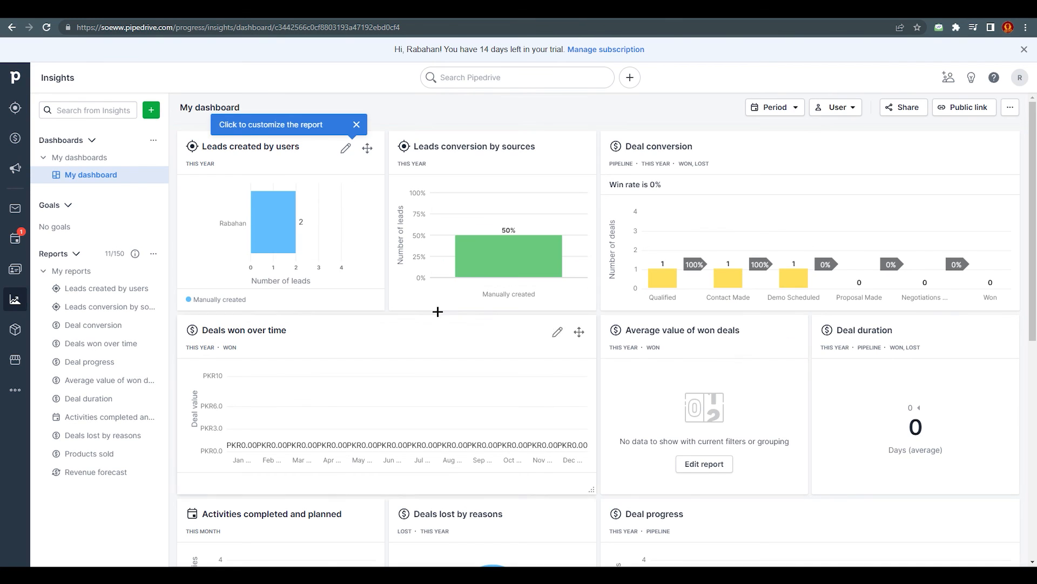
left_click(15, 239)
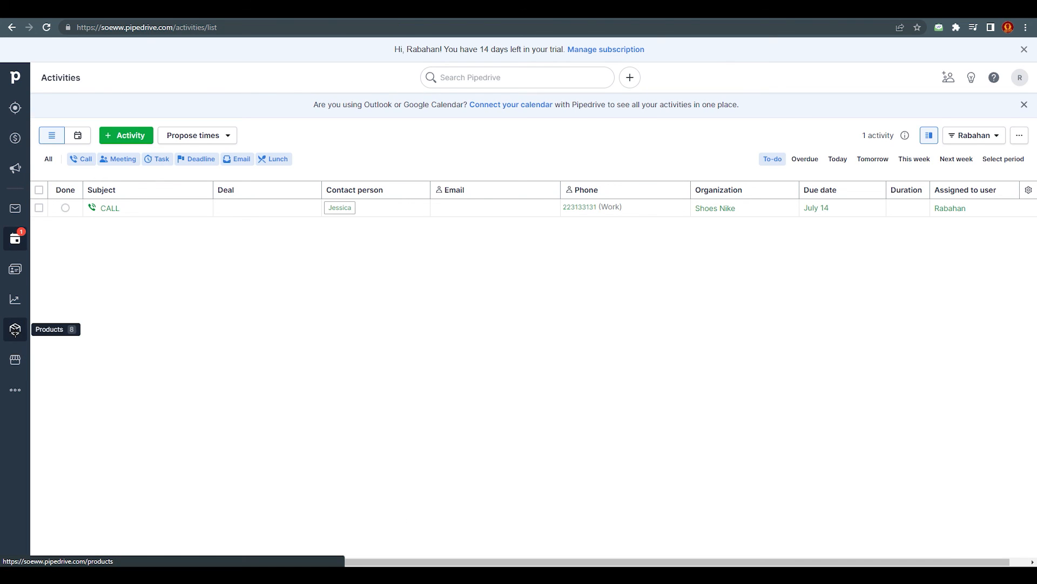
left_click(15, 329)
left_click(15, 300)
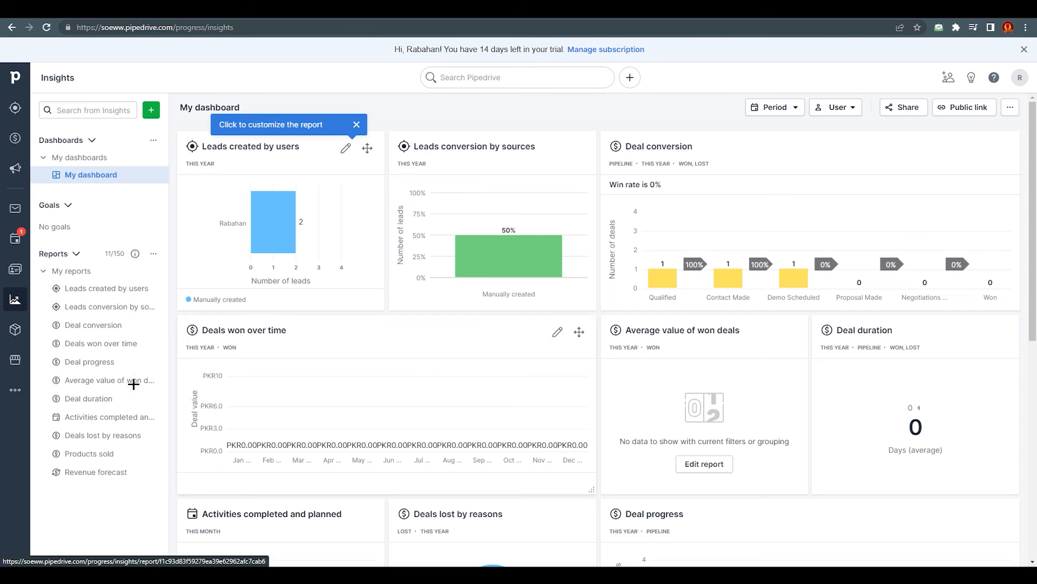
Open the Workflow automation page, dismiss the welcome message and look through the Get started templates
left_click(15, 390)
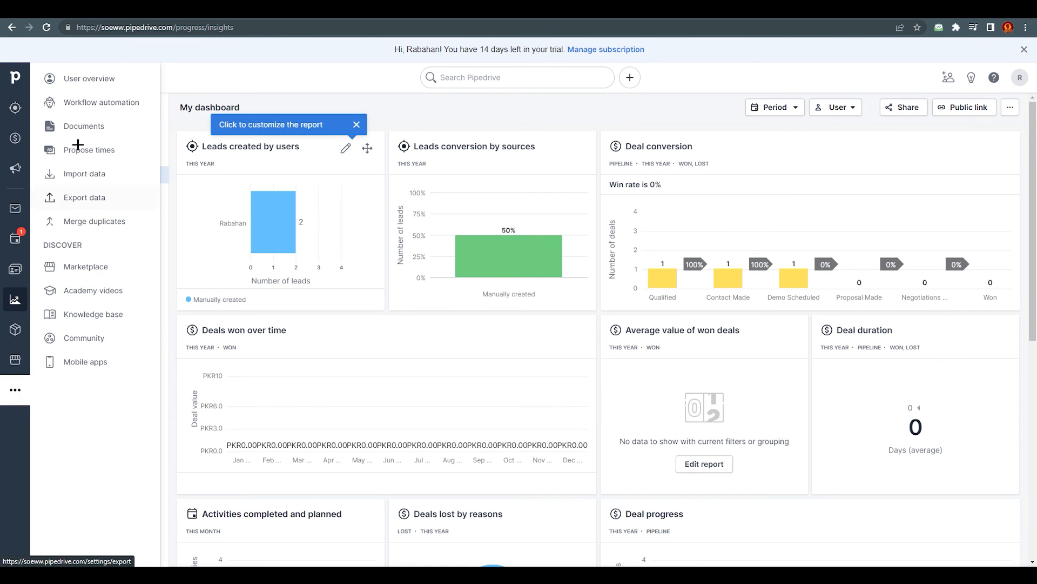
left_click(72, 103)
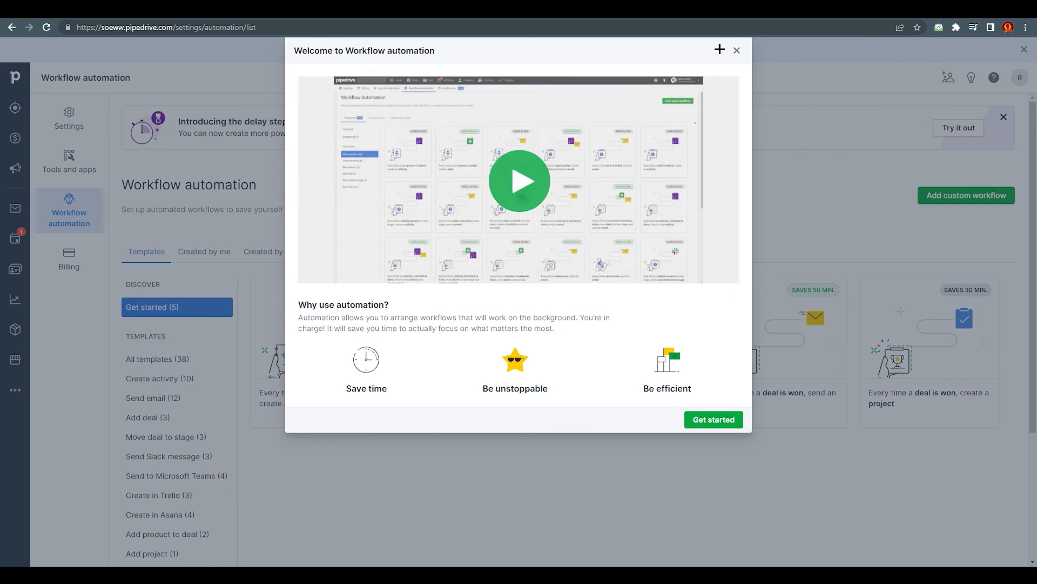
left_click(737, 51)
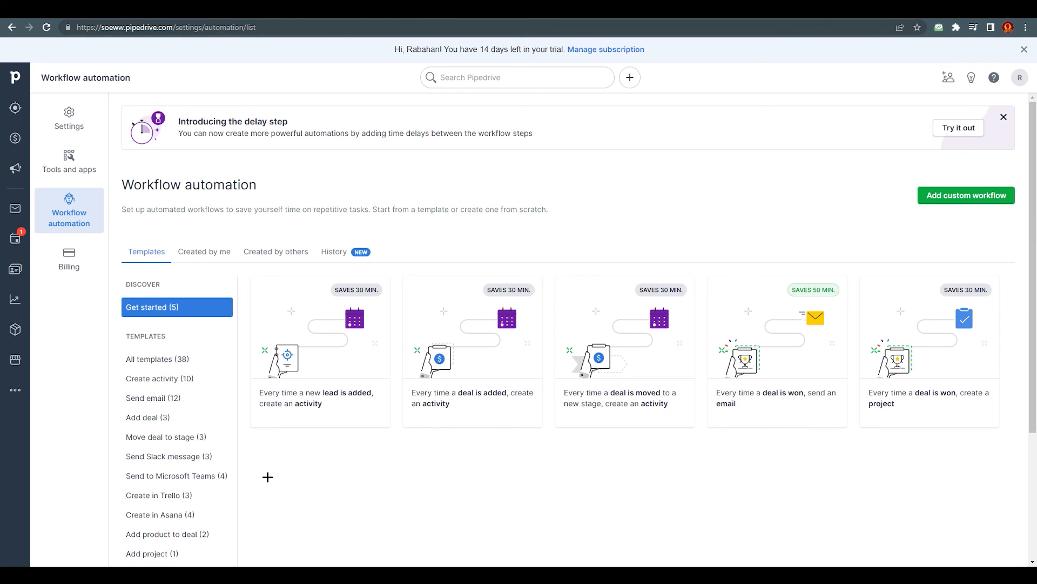
scroll(192, 456, "down", 2)
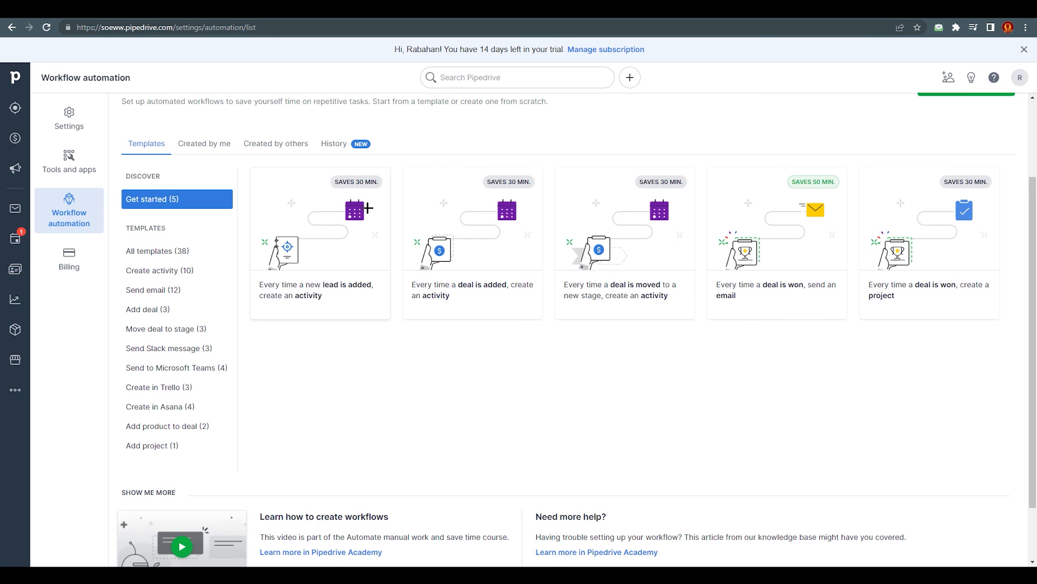
scroll(435, 312, "down", 1)
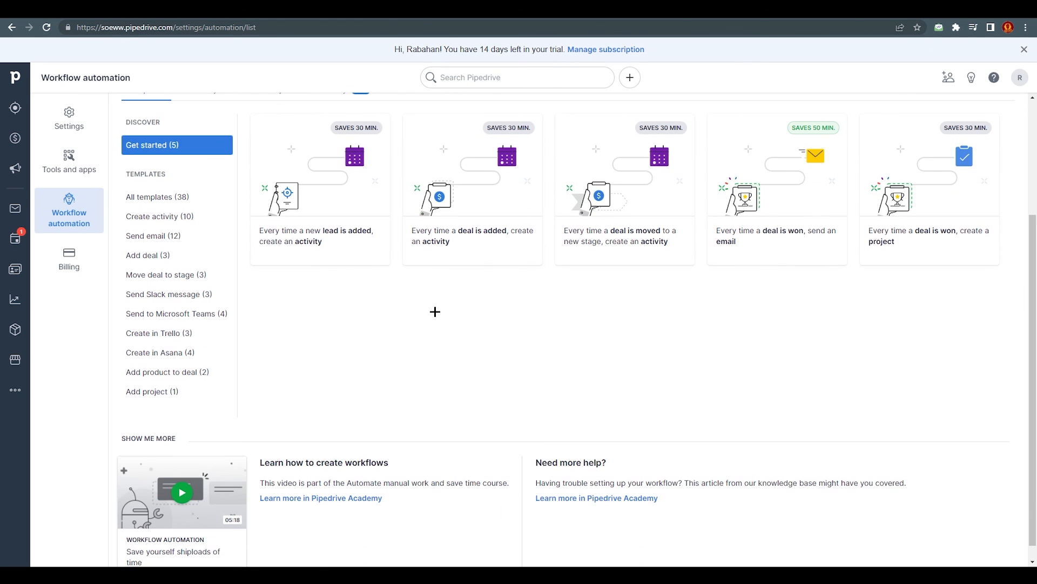
View the setup of the template that creates an activity for each new lead, close it without saving and return to the Deals list
left_click(318, 264)
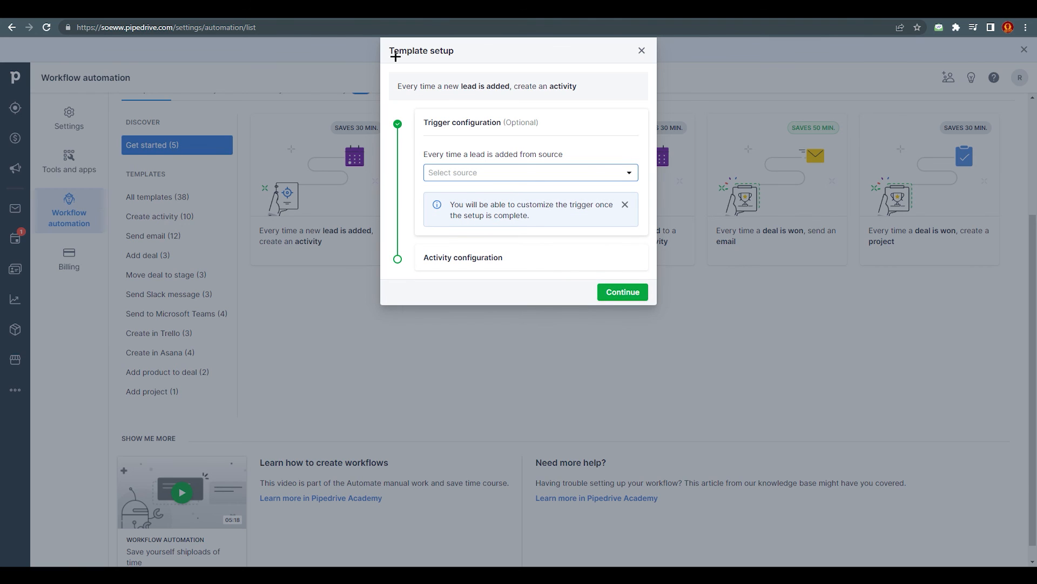
left_click(625, 204)
left_click(642, 50)
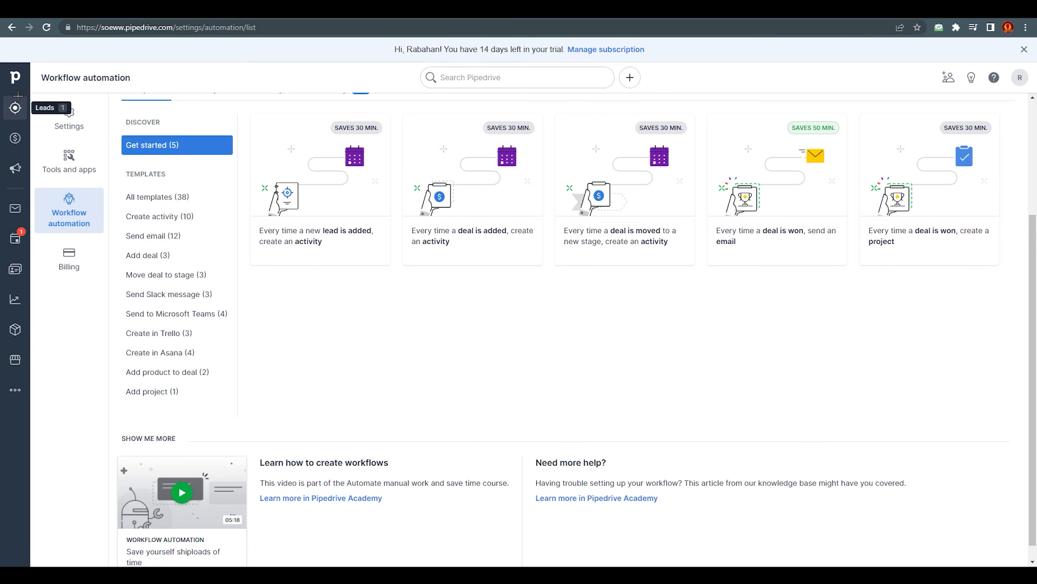
left_click(13, 134)
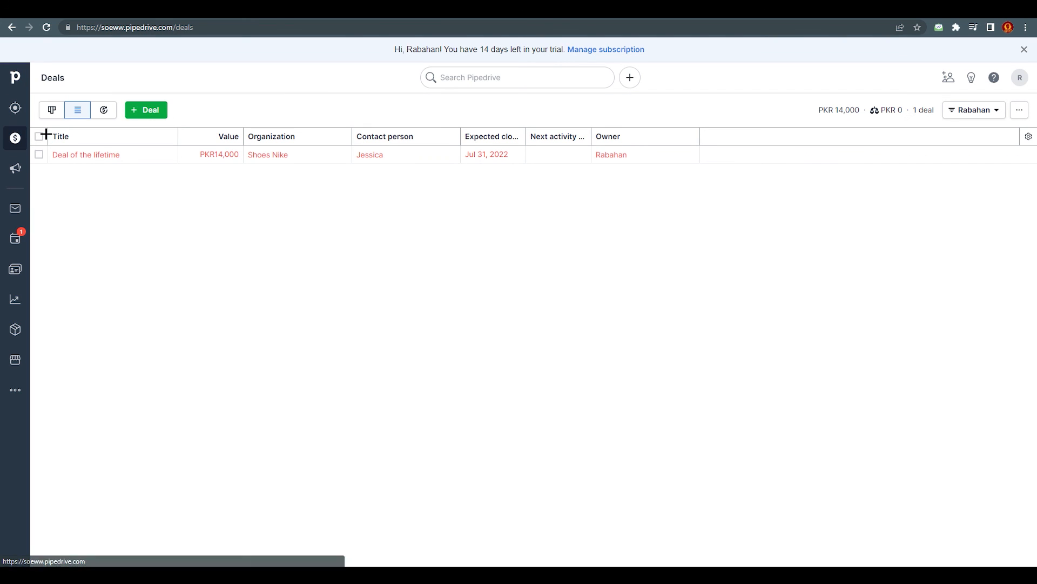